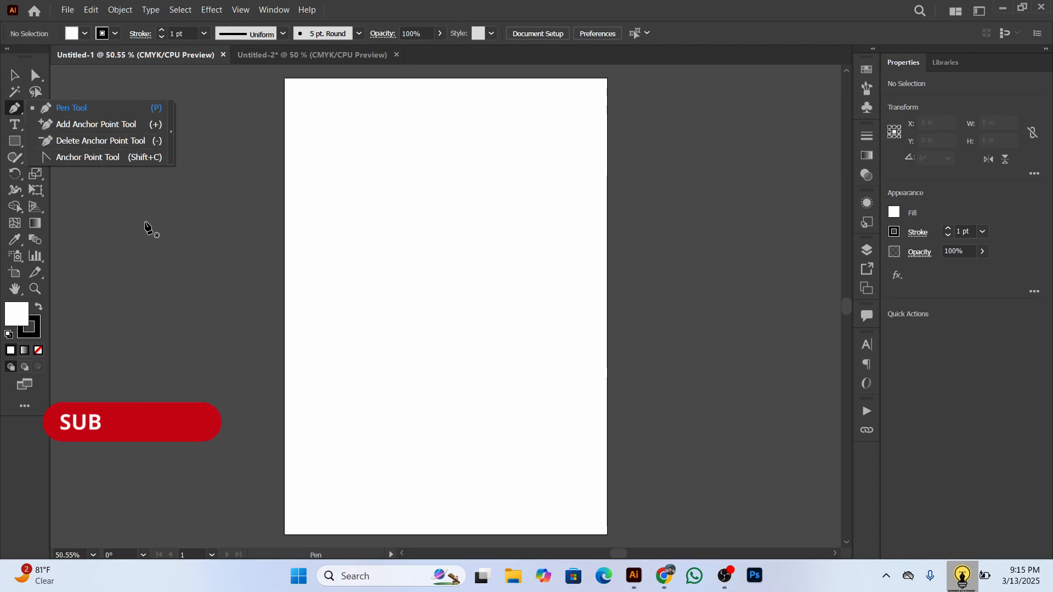
Step: Place a lone anchor point beside the artboard with the Pen tool and set the fill to none
{"action": "left_click", "coordinate": [146, 224]}
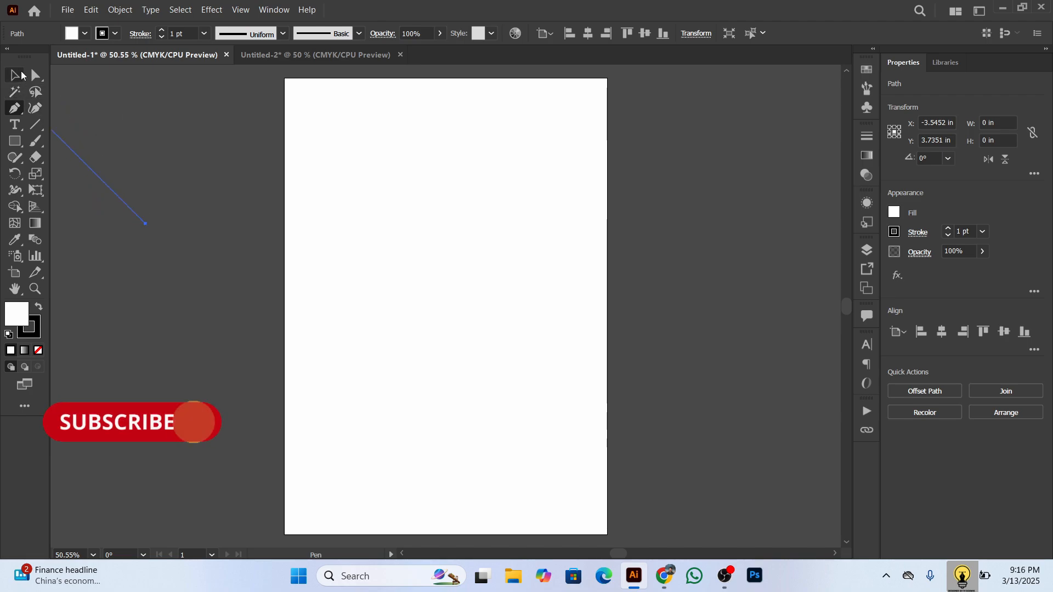
{"action": "key", "text": "v"}
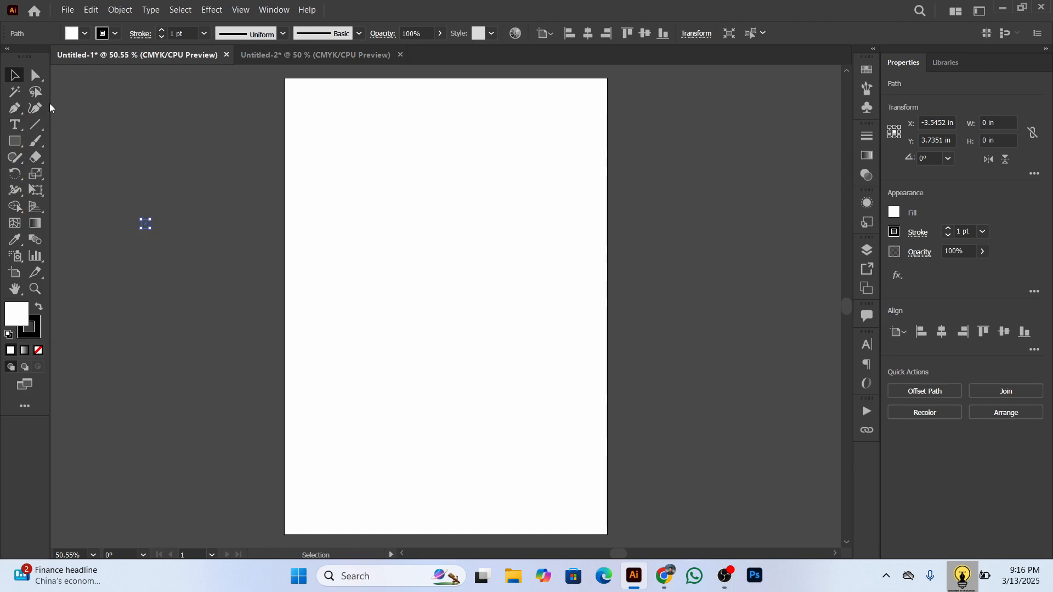
{"action": "left_click", "coordinate": [16, 106]}
{"action": "right_click", "coordinate": [16, 107]}
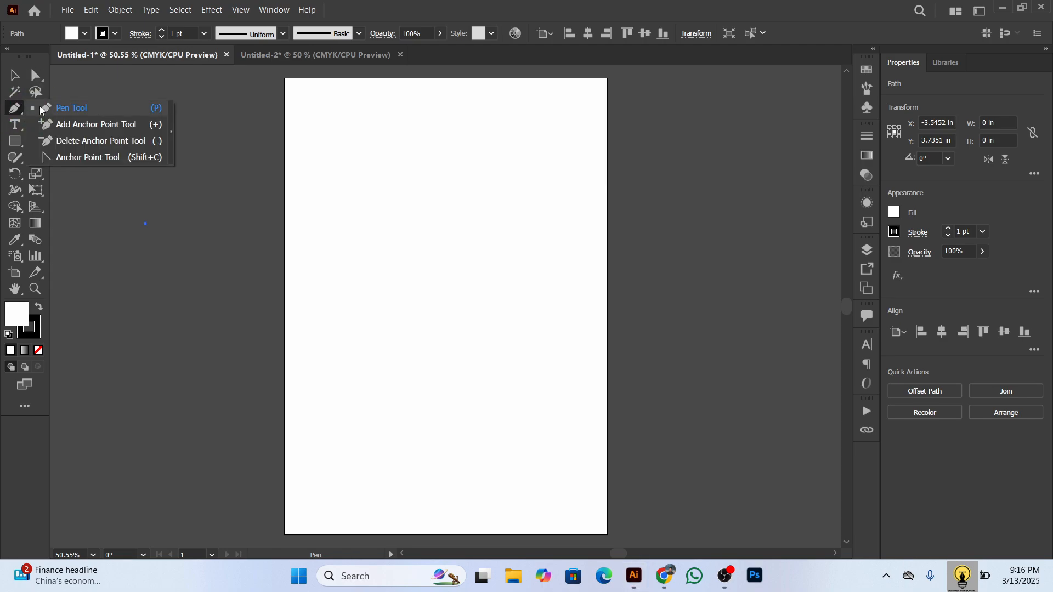
{"action": "left_click", "coordinate": [90, 107]}
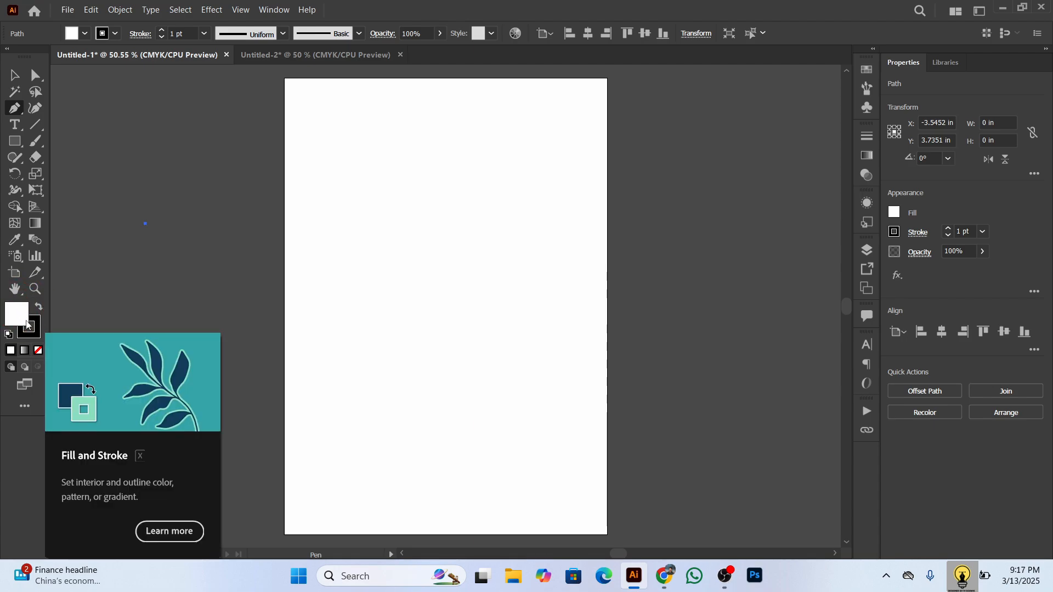
{"action": "left_click", "coordinate": [38, 350]}
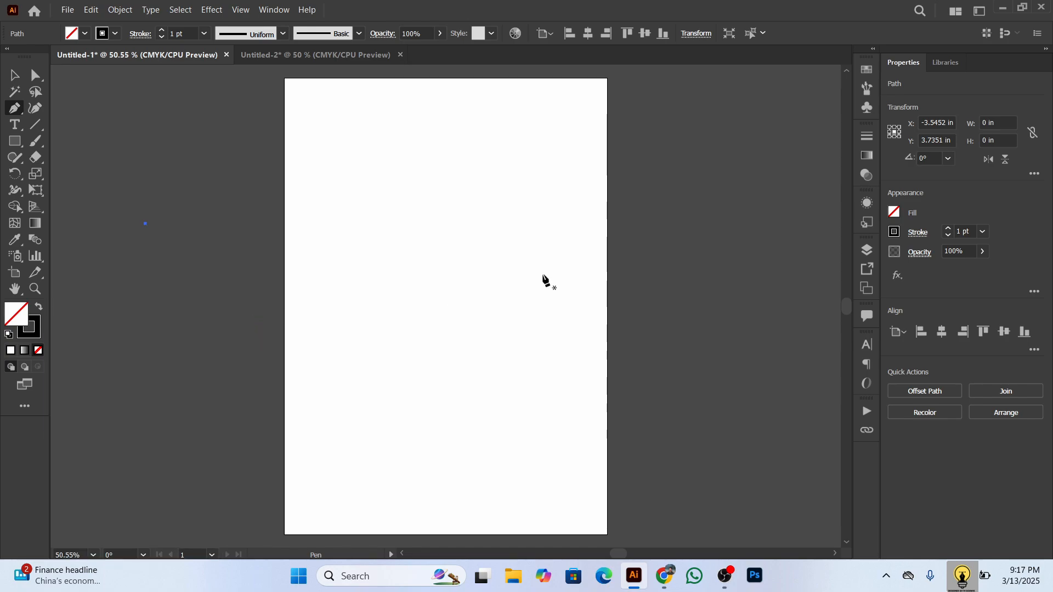
Step: Draw an open S-shaped curve about 4.6 in wide and 2.2 in high across the artboard with the Pen tool
{"action": "left_click", "coordinate": [344, 306]}
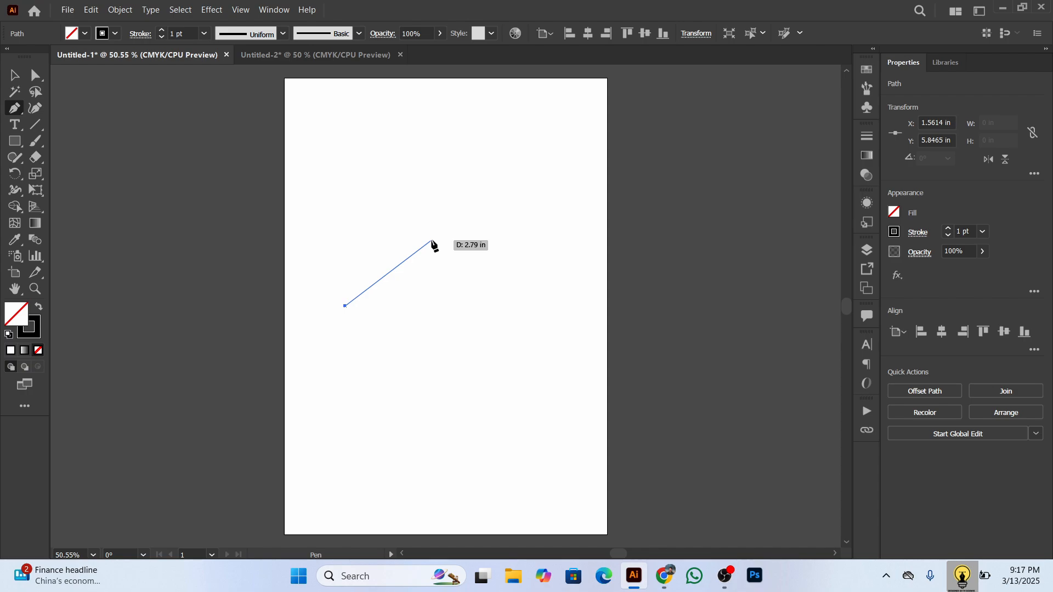
{"action": "left_click_drag", "start_coordinate": [433, 240], "coordinate": [469, 270]}
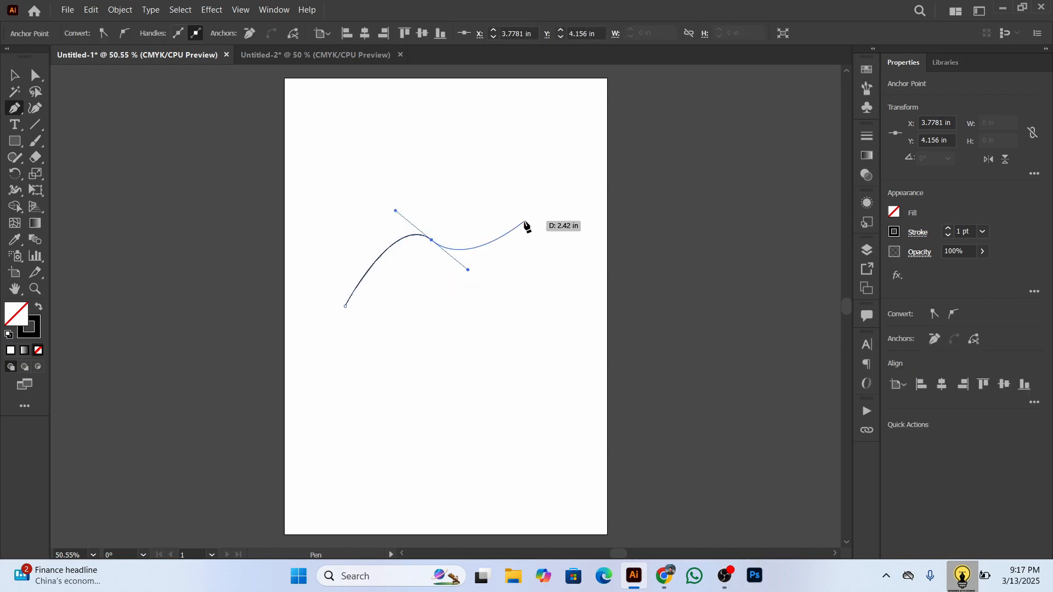
{"action": "left_click_drag", "start_coordinate": [526, 222], "coordinate": [552, 162]}
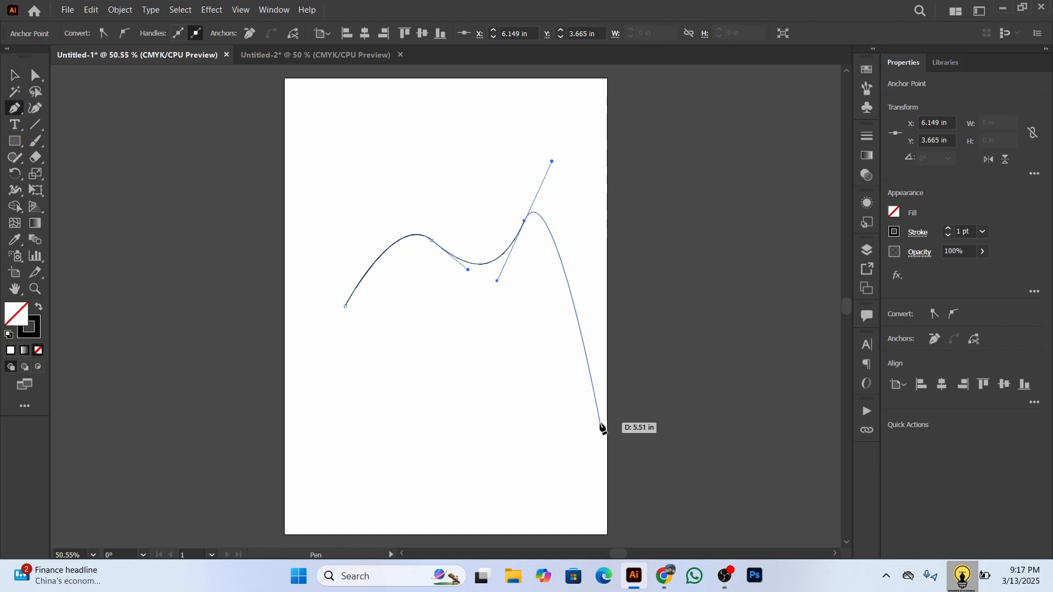
{"action": "key", "text": "Escape"}
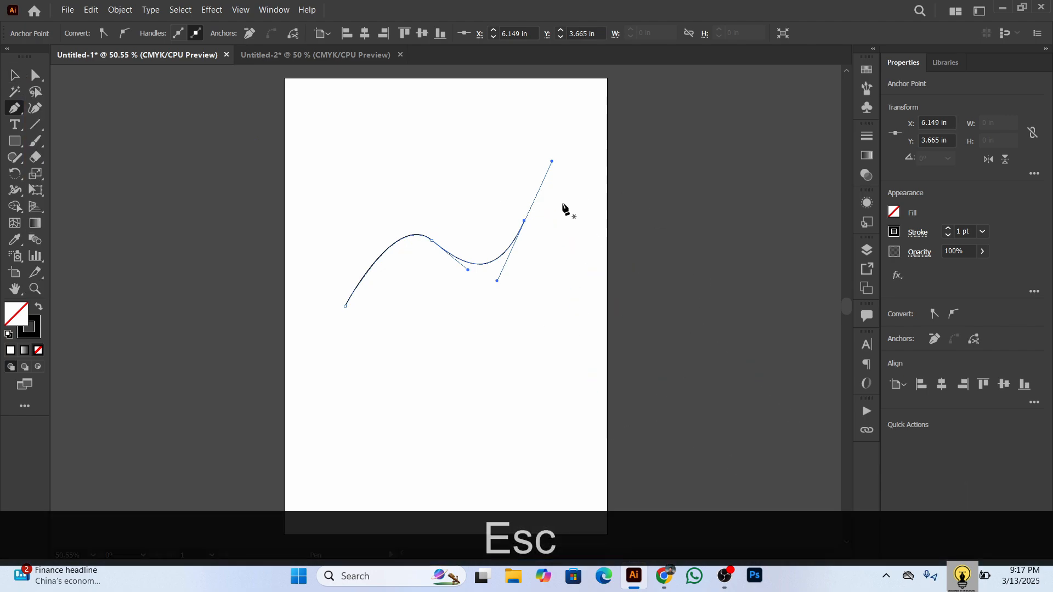
Step: Set the curve's stroke weight to 7 pt and deselect it
{"action": "left_click", "coordinate": [14, 75]}
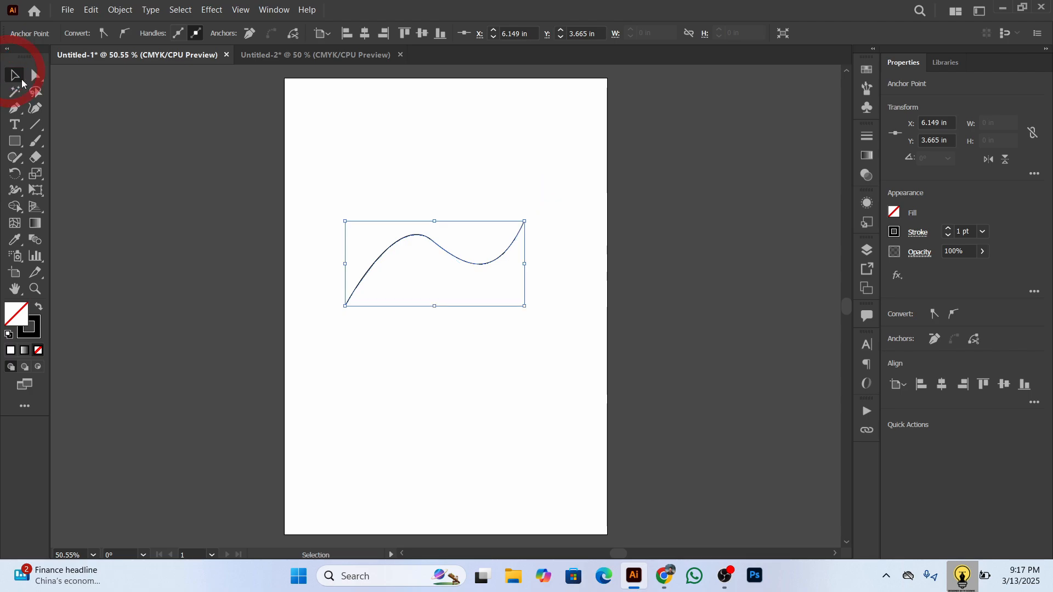
{"action": "left_click", "coordinate": [444, 251]}
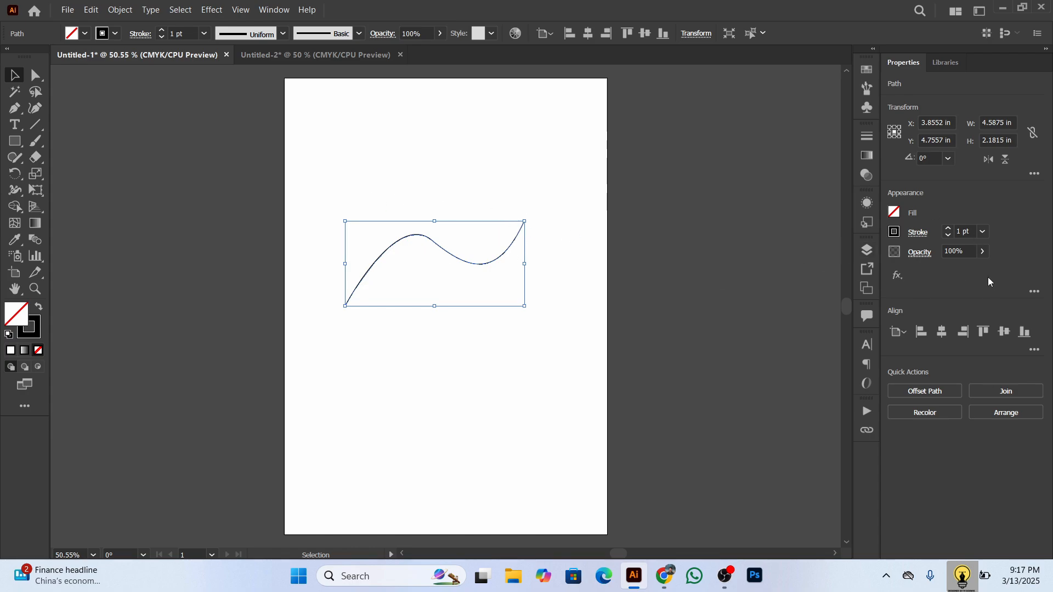
{"action": "left_click", "coordinate": [948, 228]}
{"action": "left_click", "coordinate": [948, 229]}
{"action": "left_click", "coordinate": [948, 228]}
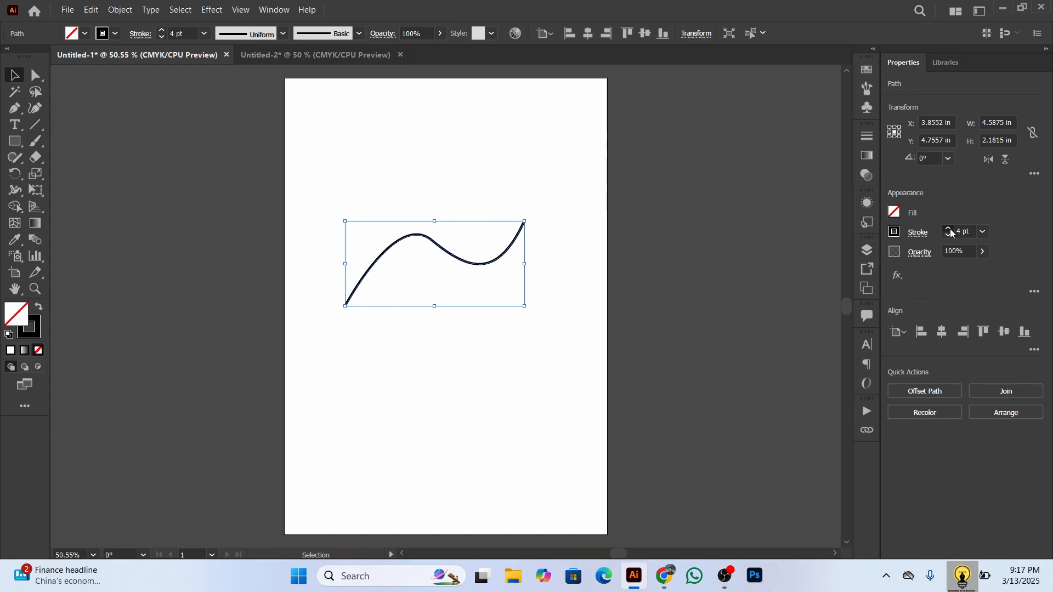
{"action": "left_click", "coordinate": [948, 228]}
{"action": "left_click", "coordinate": [948, 228]}
{"action": "left_click", "coordinate": [949, 228]}
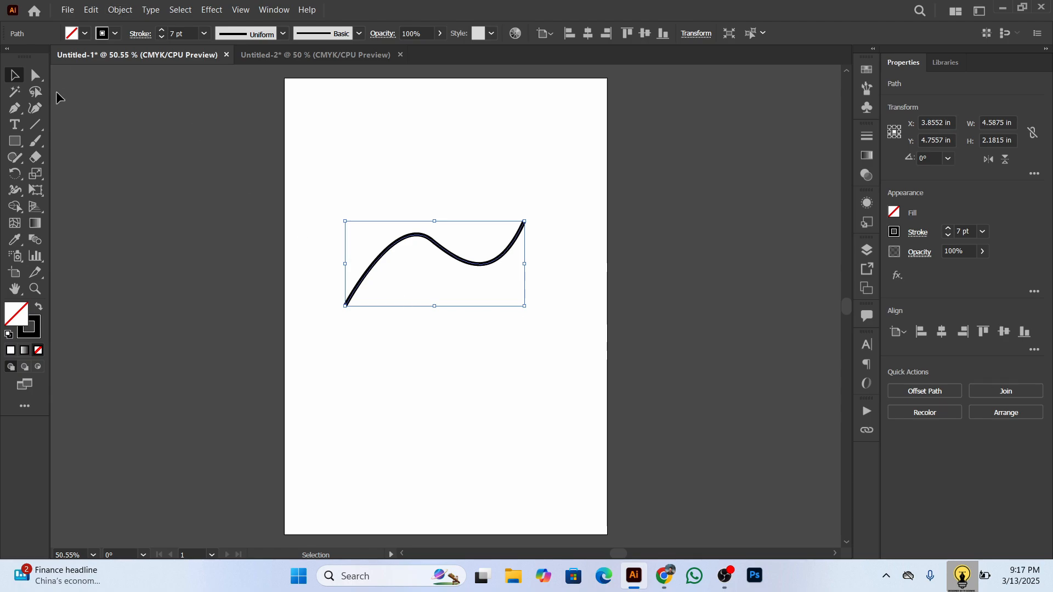
{"action": "left_click", "coordinate": [153, 196]}
{"action": "left_click", "coordinate": [406, 237]}
{"action": "left_click", "coordinate": [570, 364]}
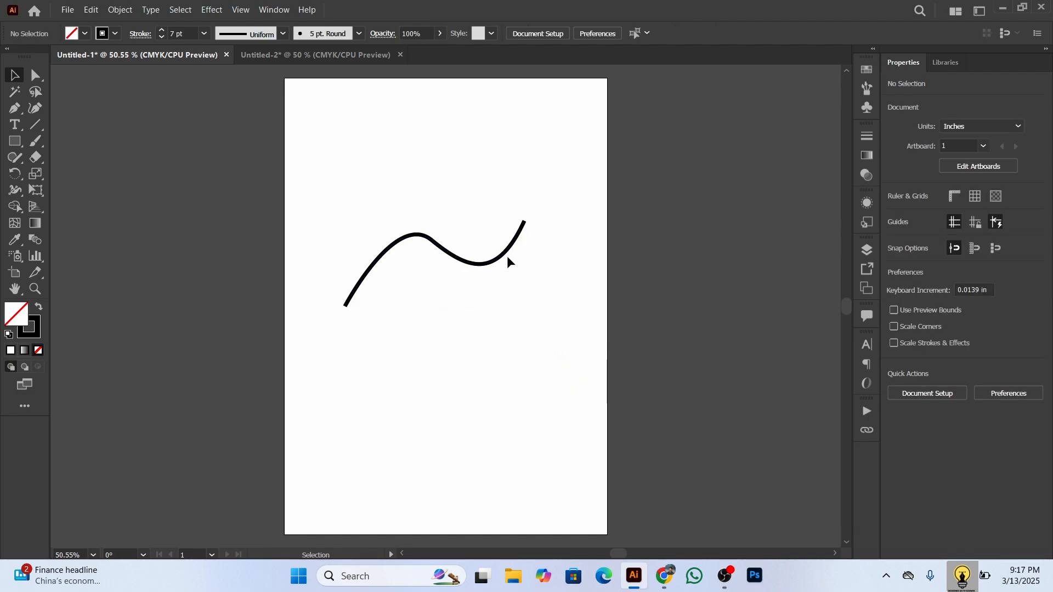
Step: Move the curve about 5 in to the left so it straddles the artboard's left edge, and deselect it
{"action": "left_click", "coordinate": [506, 256]}
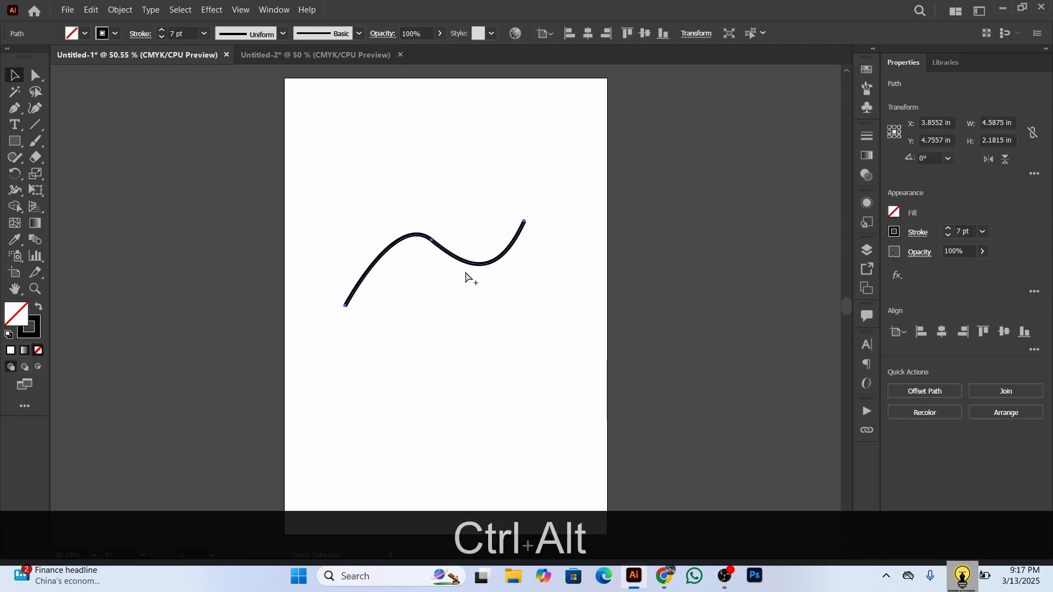
{"action": "key", "text": "ctrl+alt+2"}
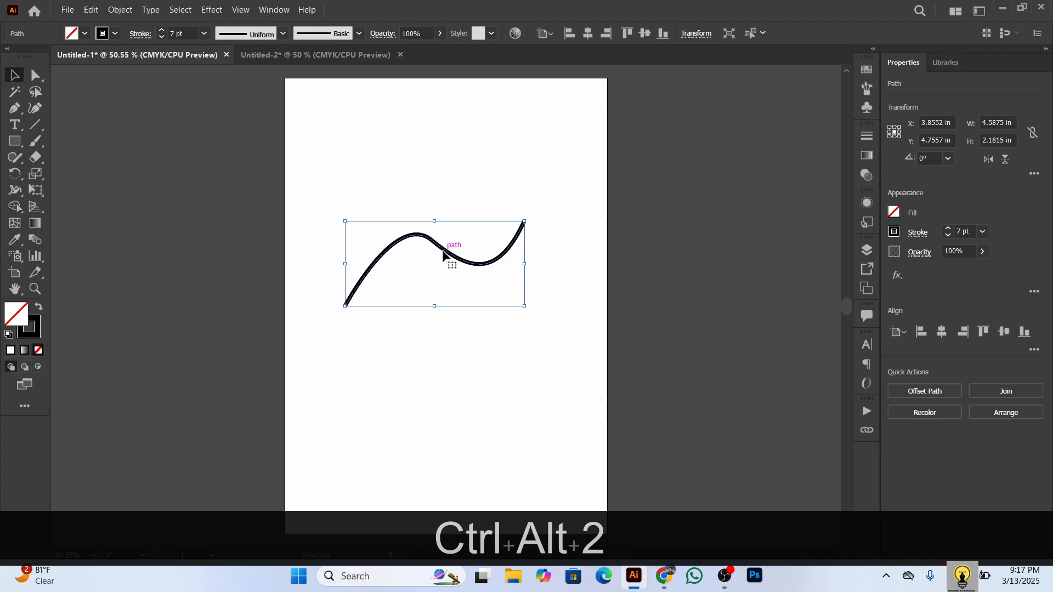
{"action": "left_click_drag", "start_coordinate": [447, 252], "coordinate": [250, 242]}
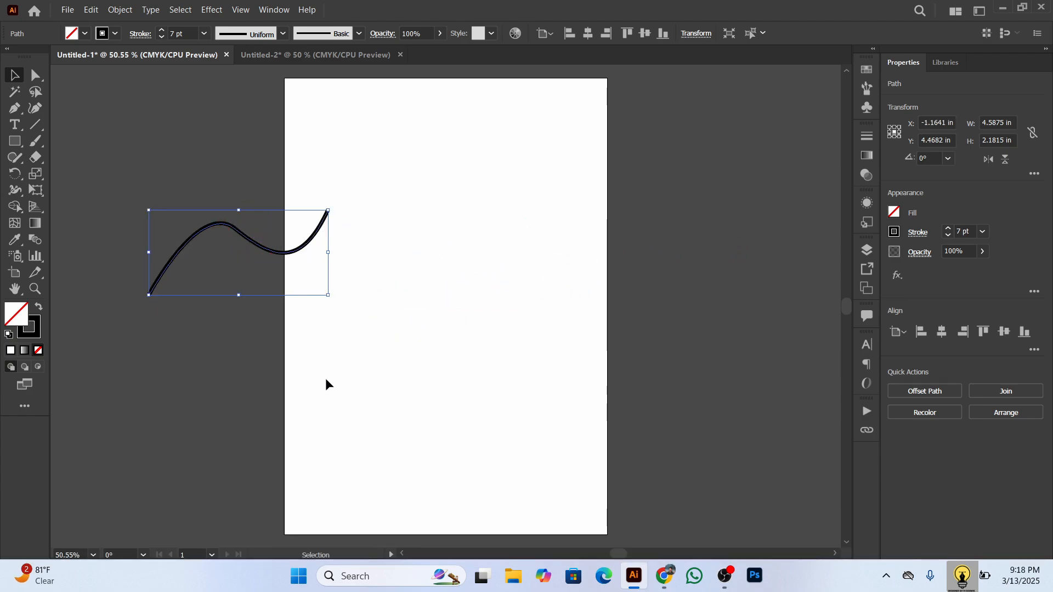
{"action": "left_click", "coordinate": [325, 377]}
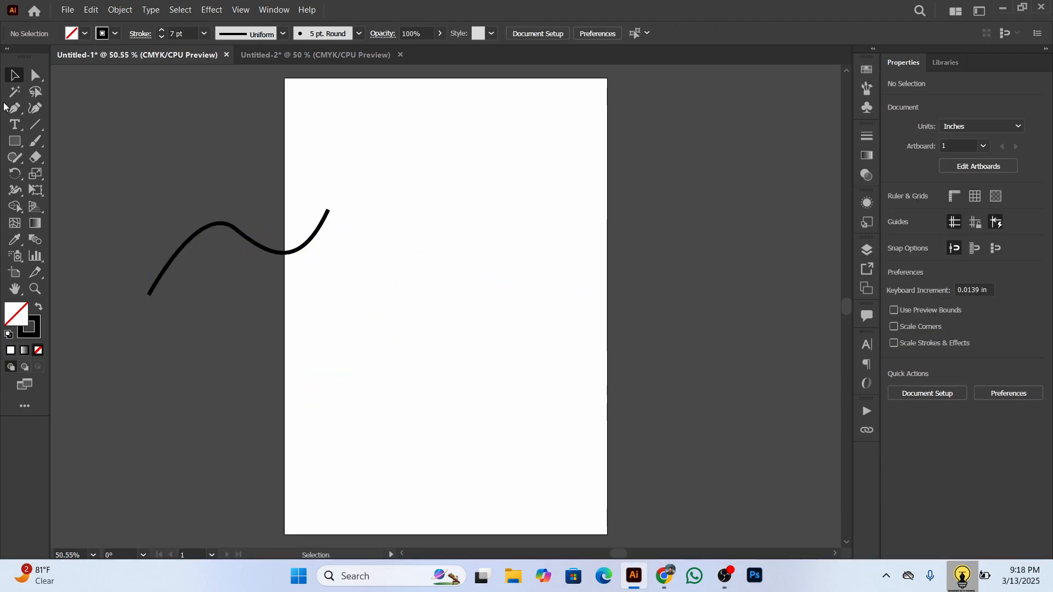
Step: Draw a closed triangle about 2.2 in wide and 2 in high on the artboard with the Pen tool
{"action": "key", "text": "p"}
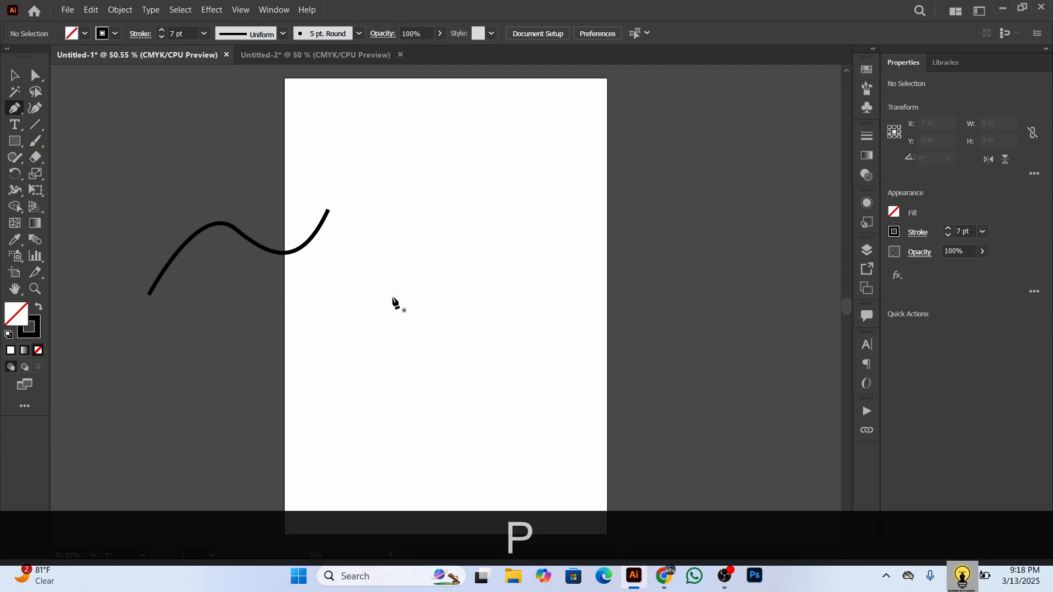
{"action": "left_click", "coordinate": [368, 331]}
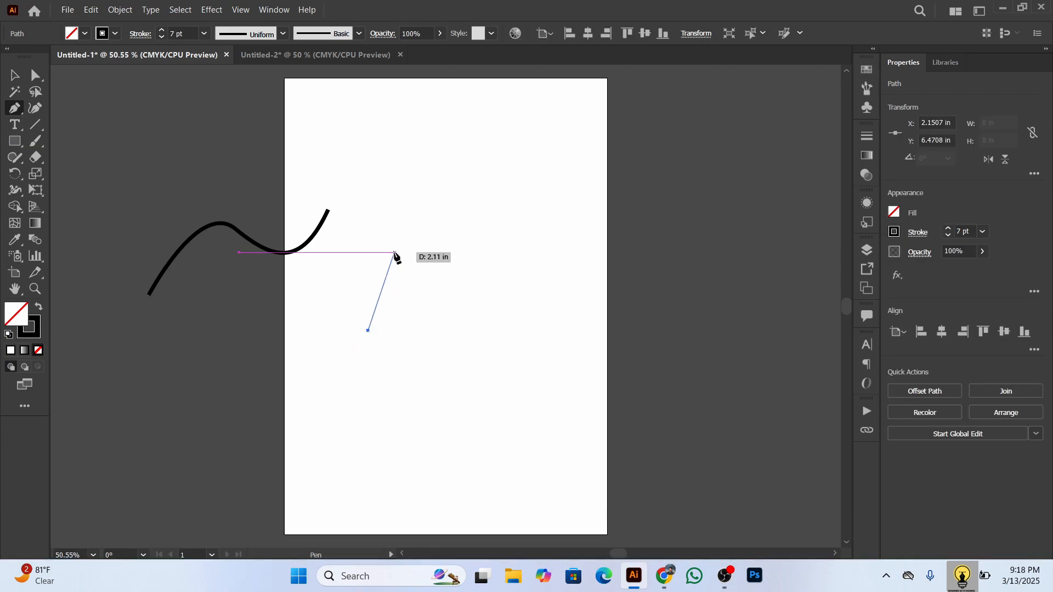
{"action": "left_click", "coordinate": [395, 253]}
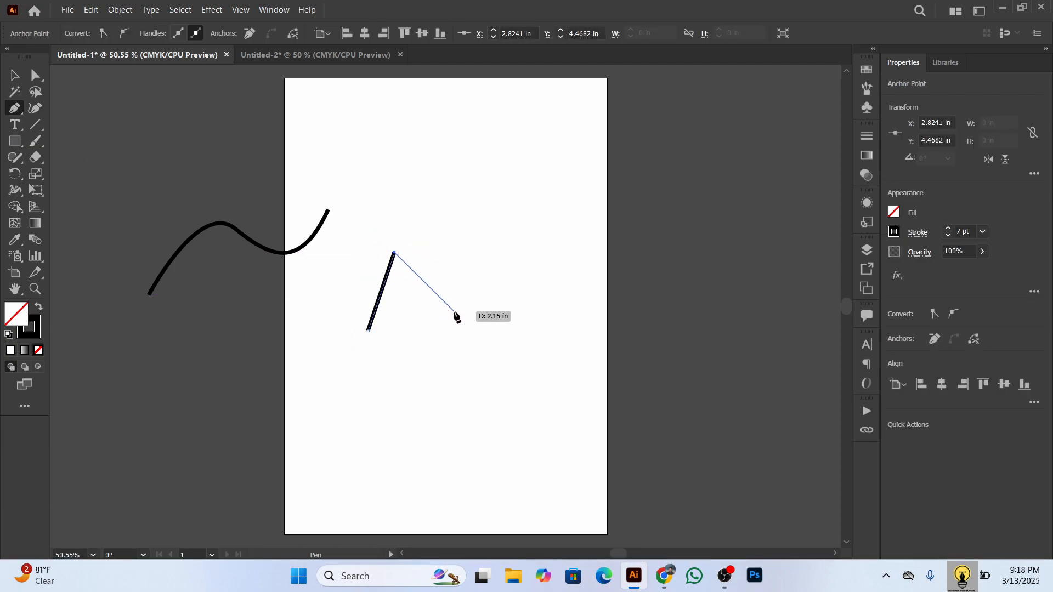
{"action": "left_click", "coordinate": [454, 317]}
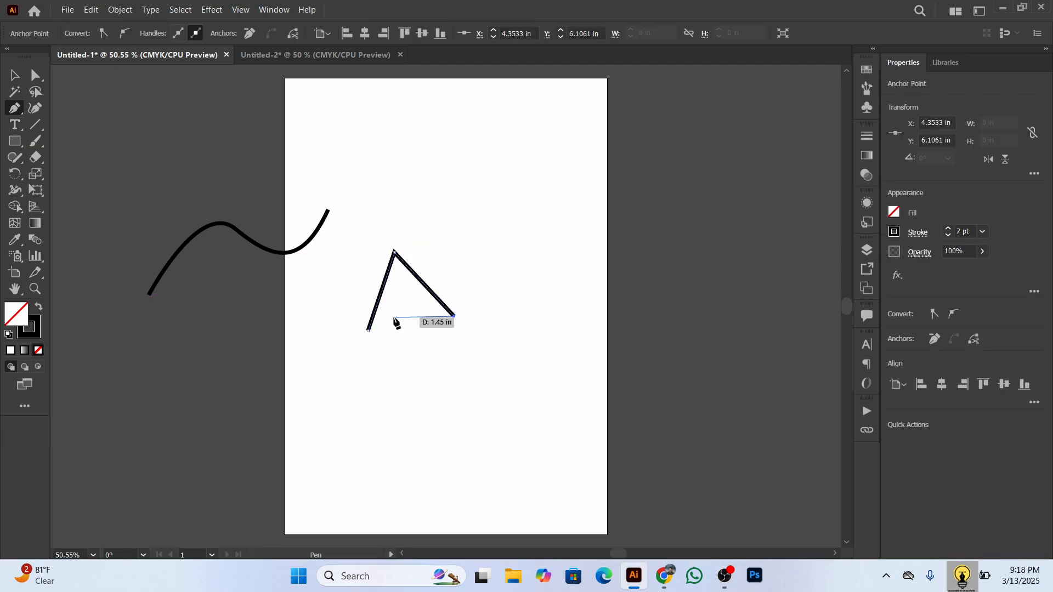
{"action": "left_click", "coordinate": [368, 332]}
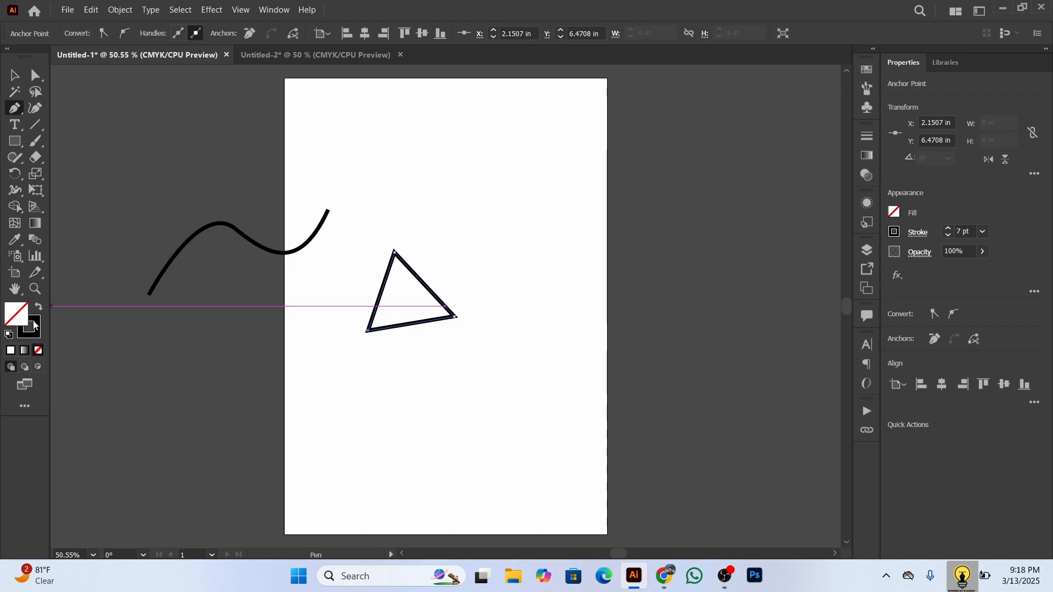
Step: Swap the triangle's fill and stroke so it has a black fill and no stroke
{"action": "left_click", "coordinate": [39, 302]}
{"action": "left_click", "coordinate": [39, 308]}
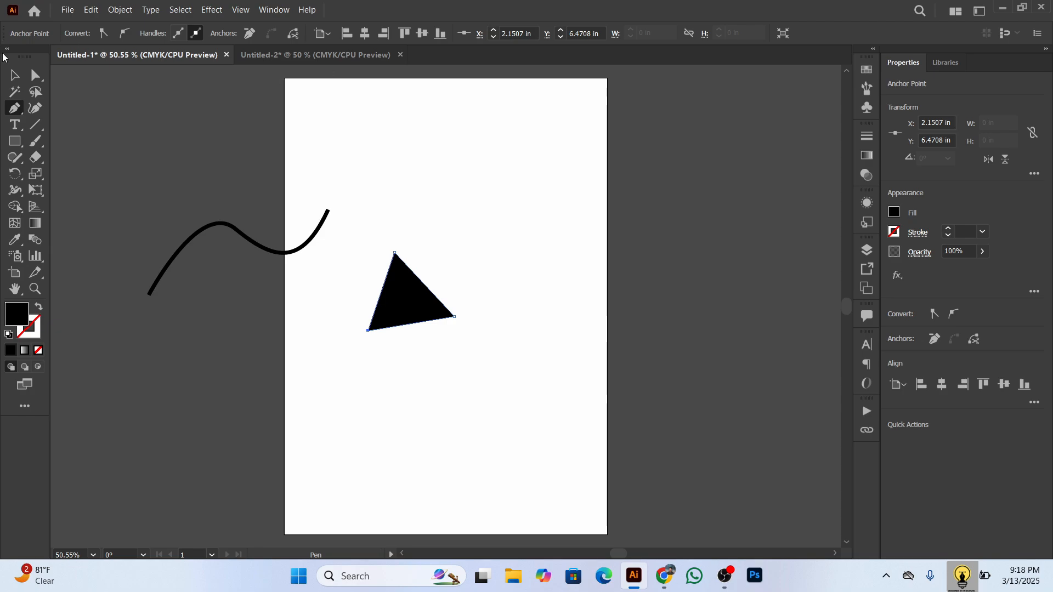
{"action": "left_click", "coordinate": [15, 76]}
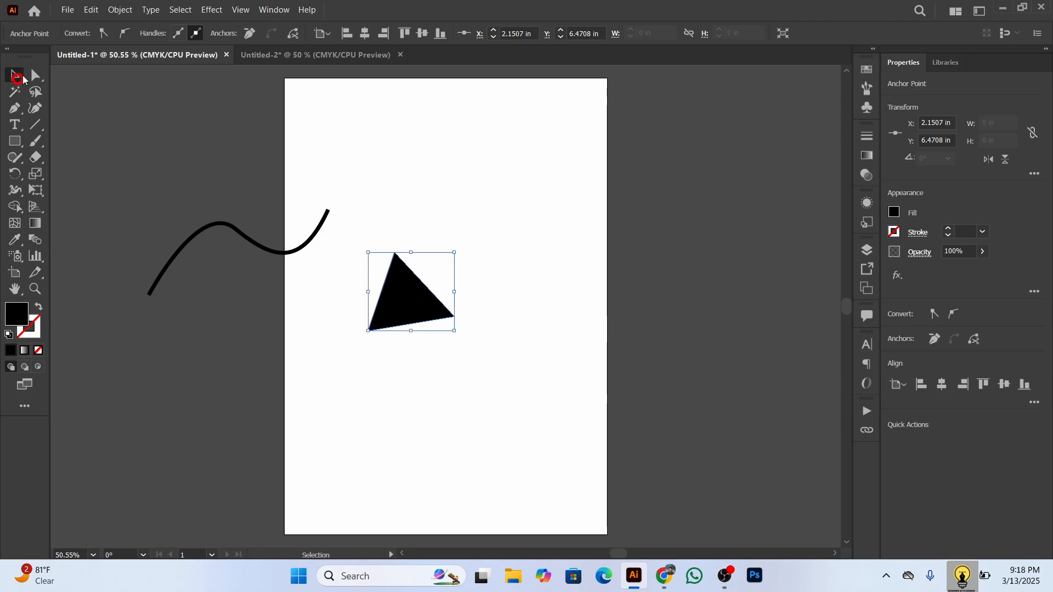
Step: Switch to the Untitled-2 document and set the drawing colours to no fill and a black stroke
{"action": "left_click", "coordinate": [317, 57]}
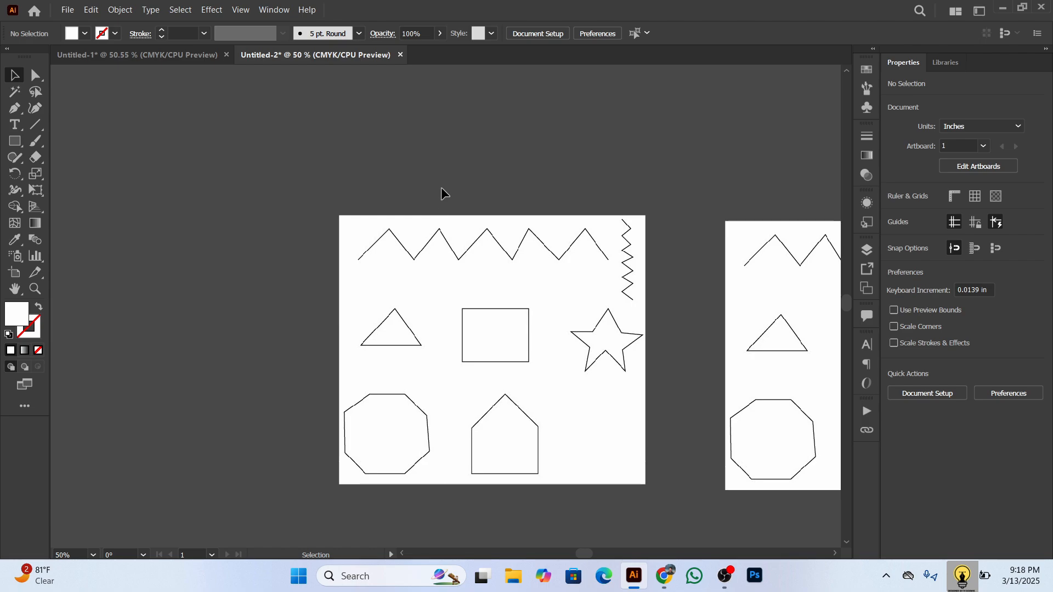
{"action": "left_click", "coordinate": [39, 307]}
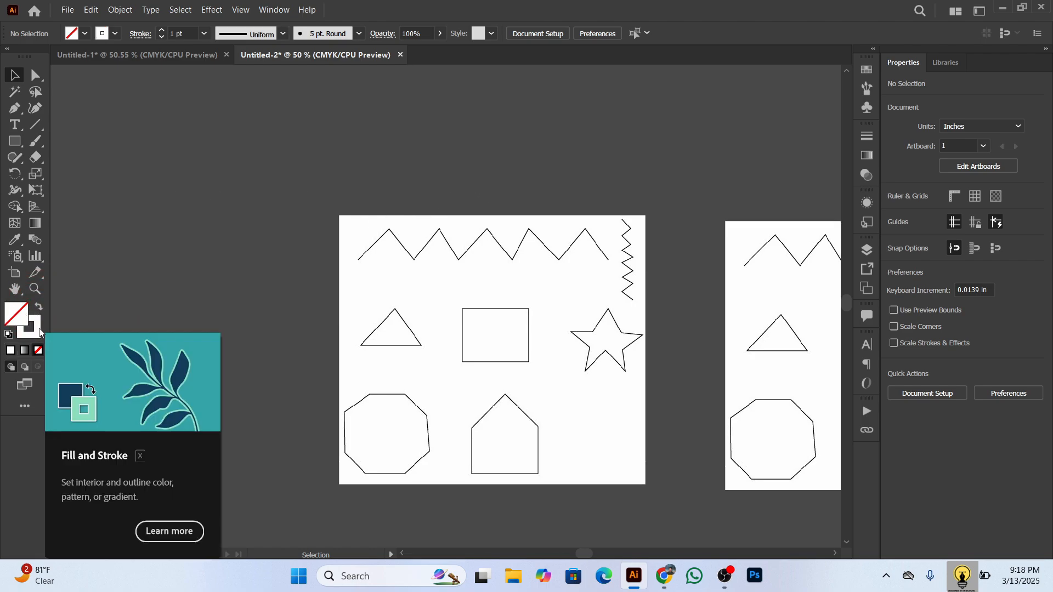
{"action": "double_click", "coordinate": [37, 328]}
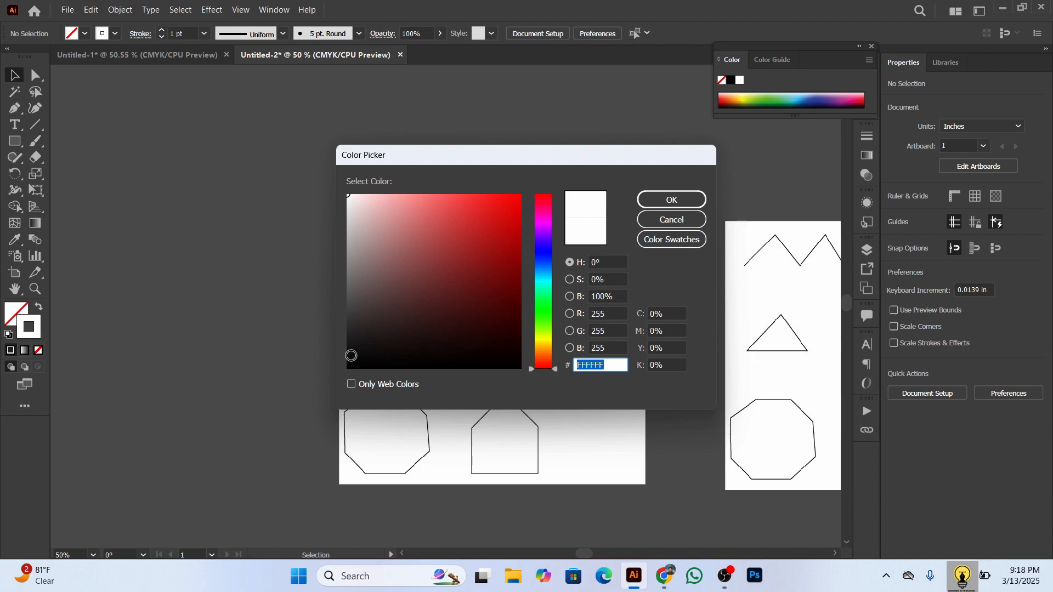
{"action": "left_click", "coordinate": [350, 357]}
{"action": "left_click", "coordinate": [653, 202]}
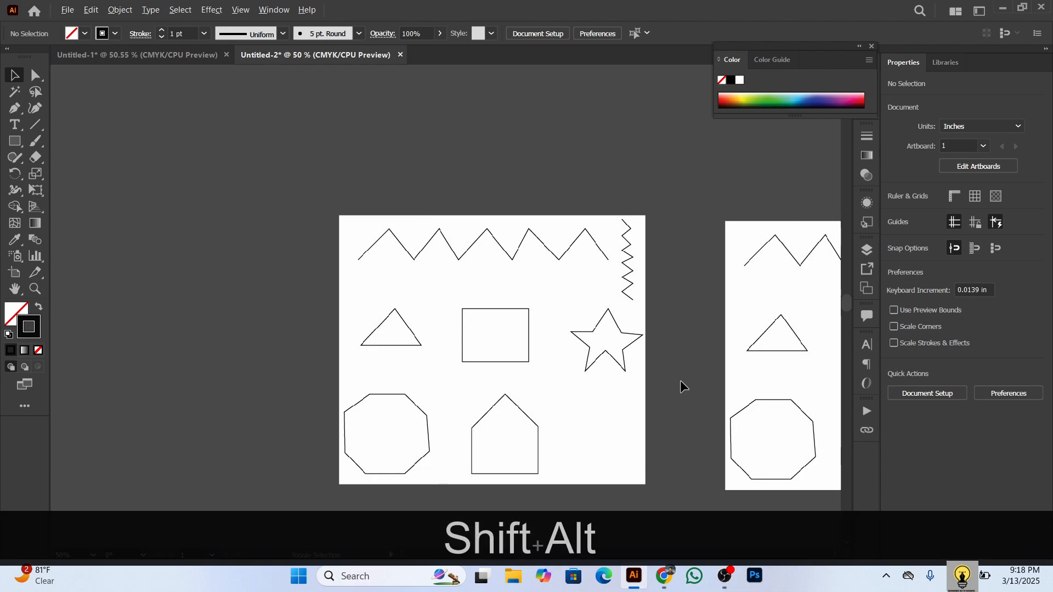
Step: Trace the star's upper outline with the Pen tool, from its left tip over the top tip to the right tip
{"action": "scroll", "coordinate": [680, 378], "scroll_direction": "up", "scroll_amount": 2}
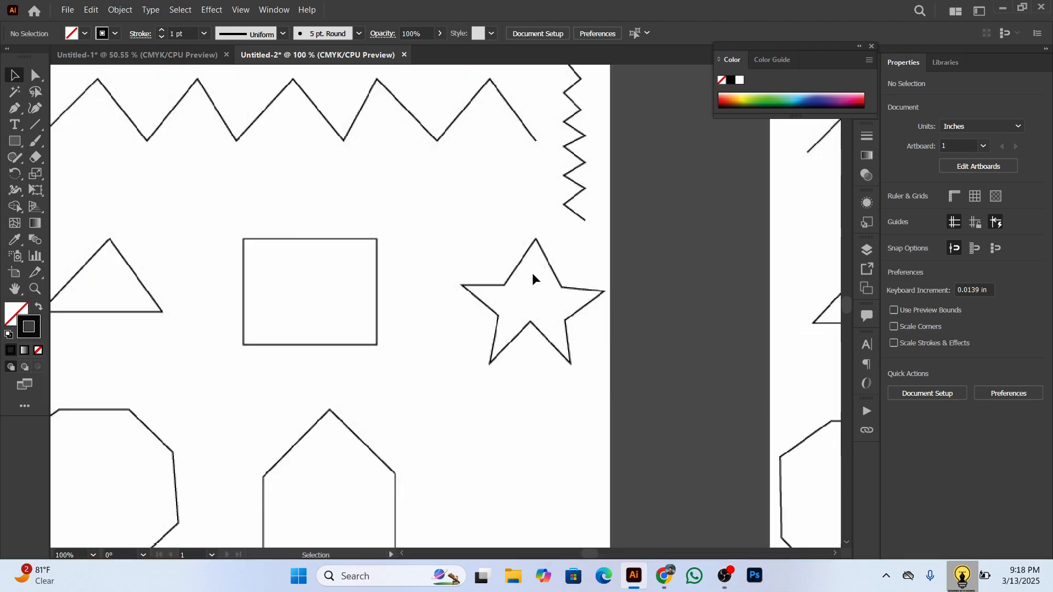
{"action": "left_click", "coordinate": [14, 108]}
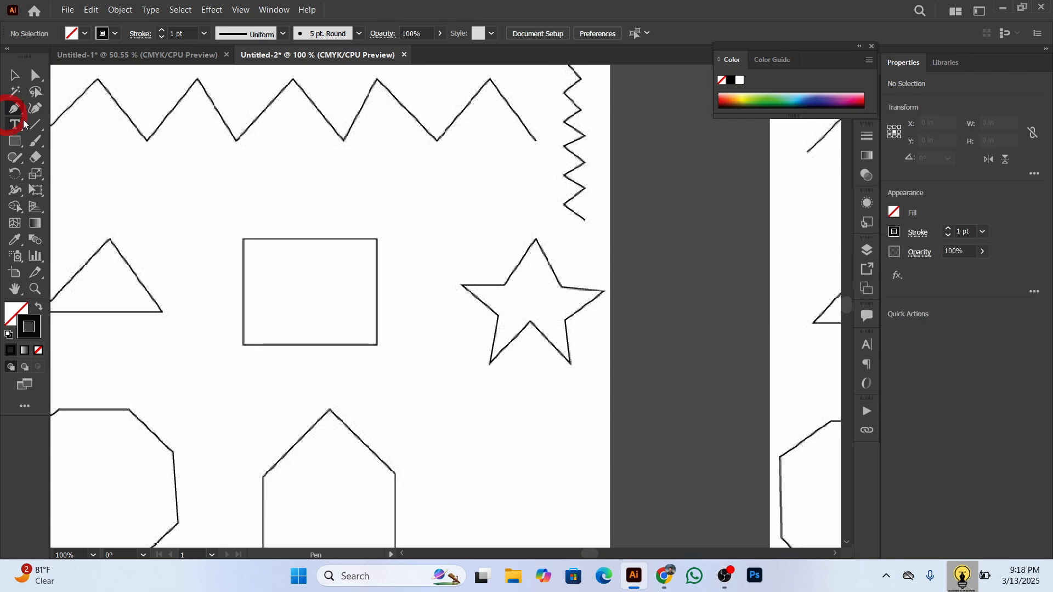
{"action": "left_click", "coordinate": [461, 285]}
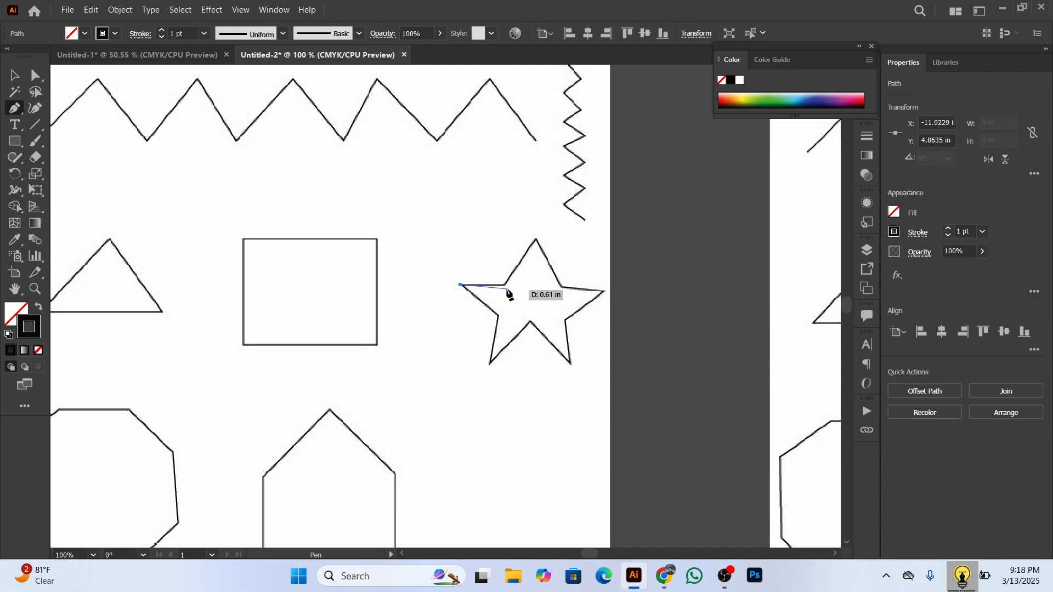
{"action": "key", "text": "shift"}
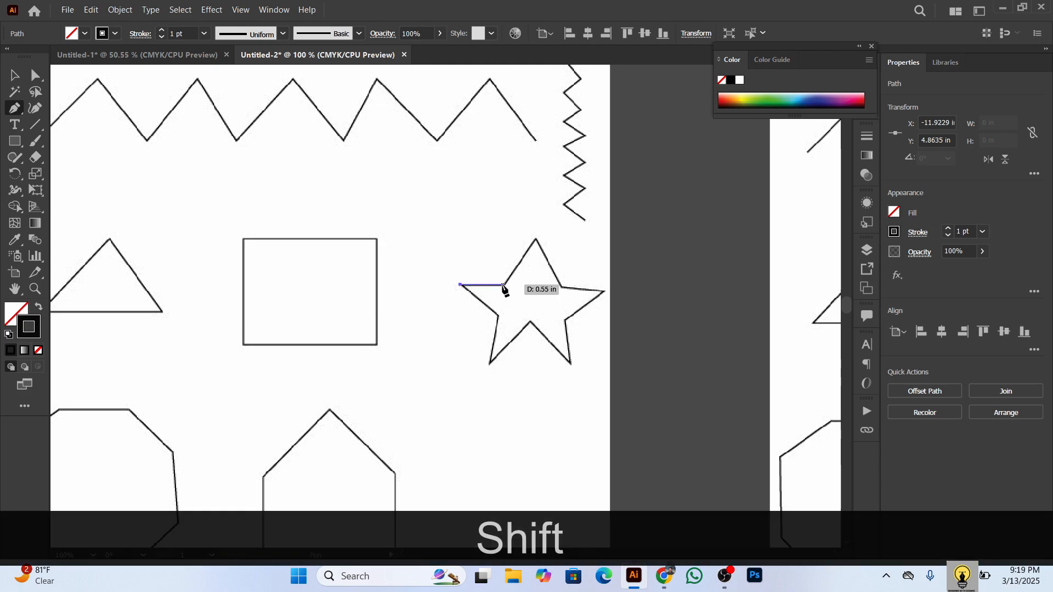
{"action": "key", "text": "shift"}
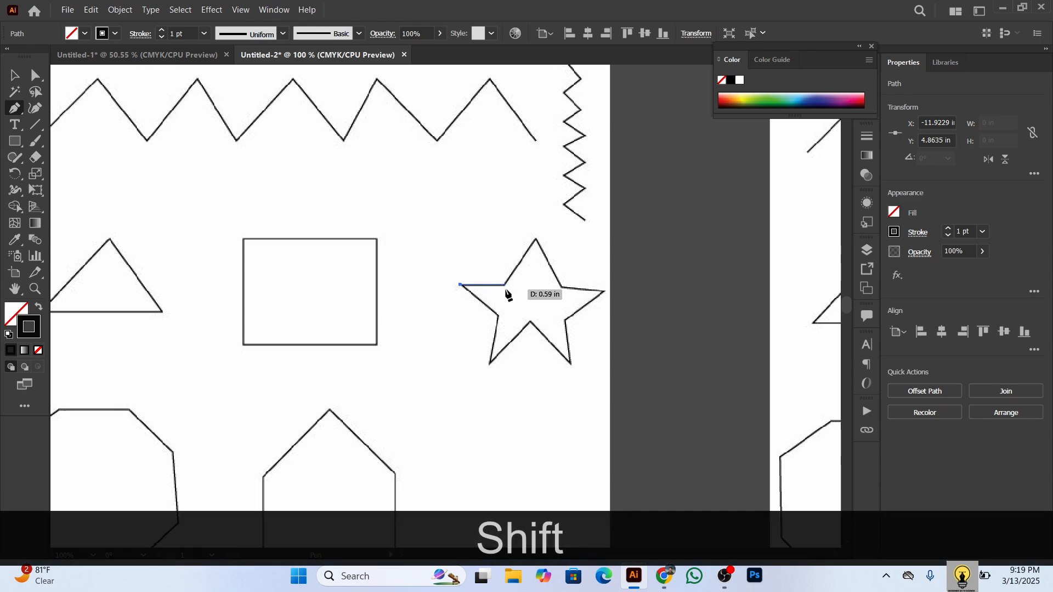
{"action": "left_click", "coordinate": [505, 285]}
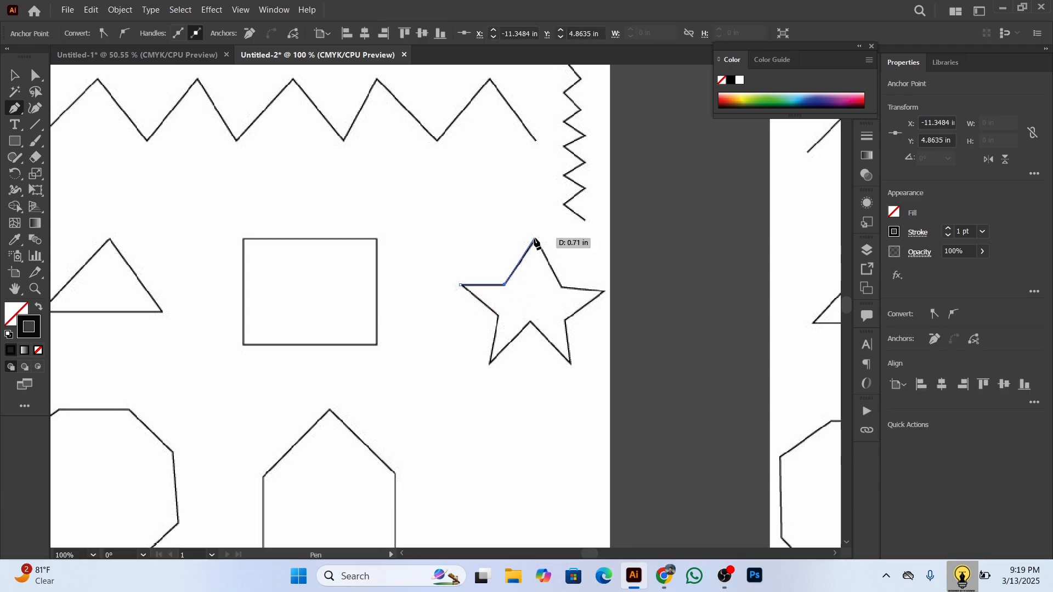
{"action": "key", "text": "shift"}
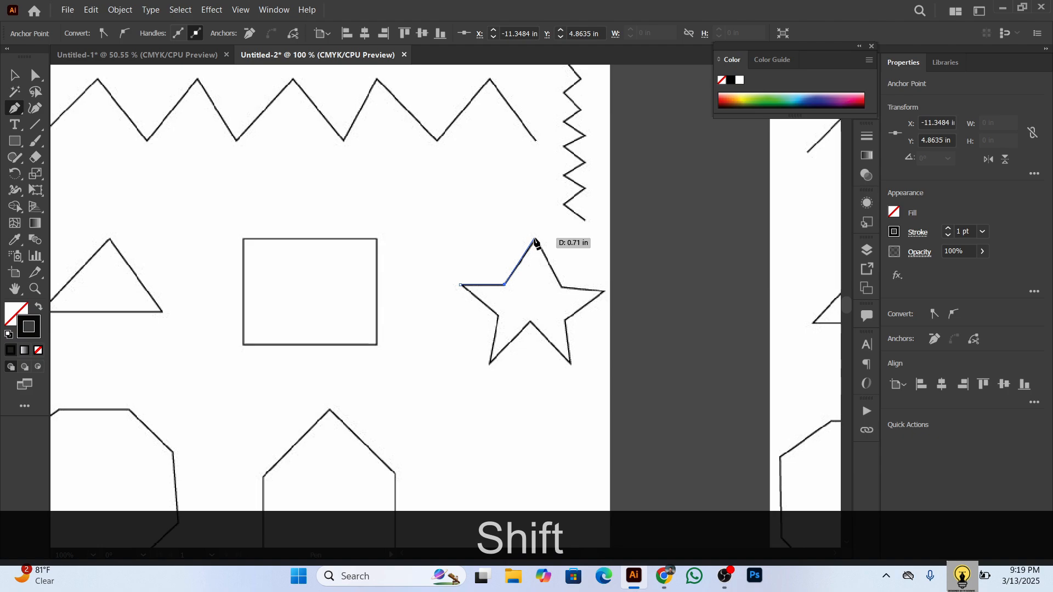
{"action": "left_click", "coordinate": [535, 239]}
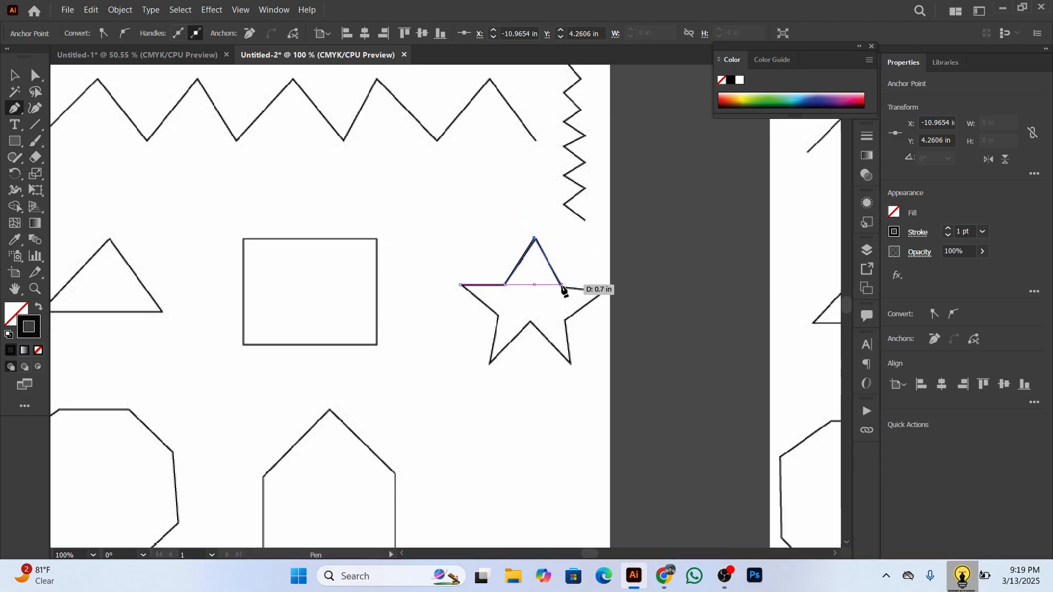
{"action": "left_click", "coordinate": [563, 285]}
{"action": "key", "text": "shift"}
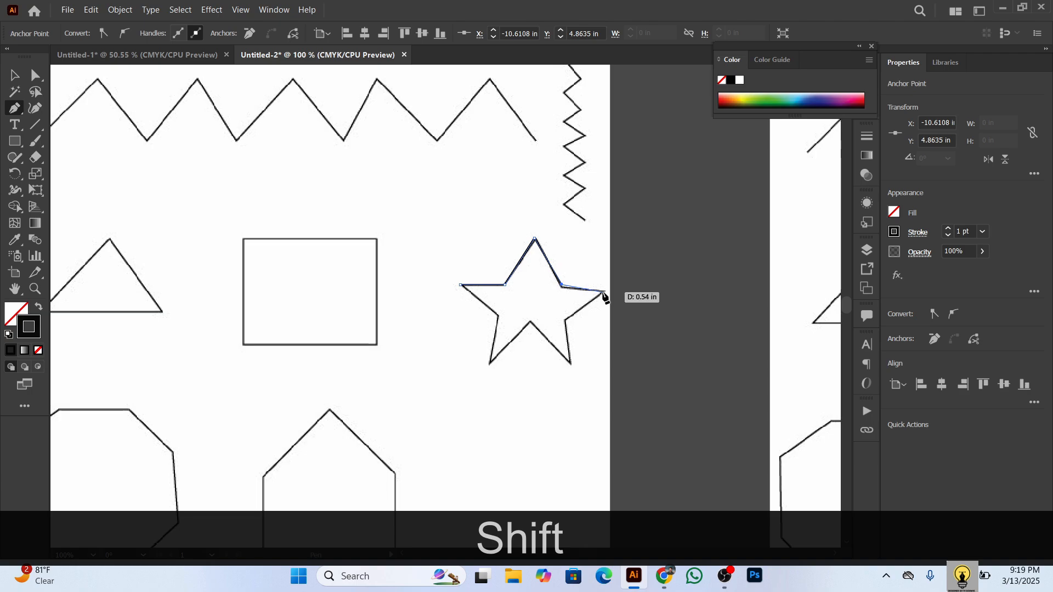
{"action": "left_click", "coordinate": [605, 292]}
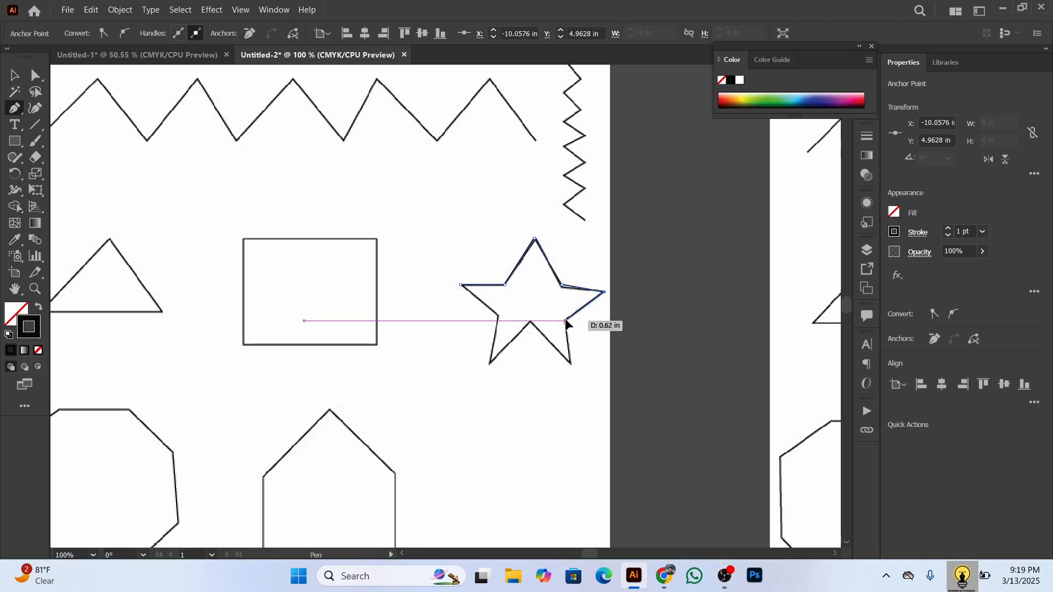
Step: Trace the star's lower points back to the left tip to close the path, and swap its colours to a black fill without stroke
{"action": "left_click", "coordinate": [565, 321]}
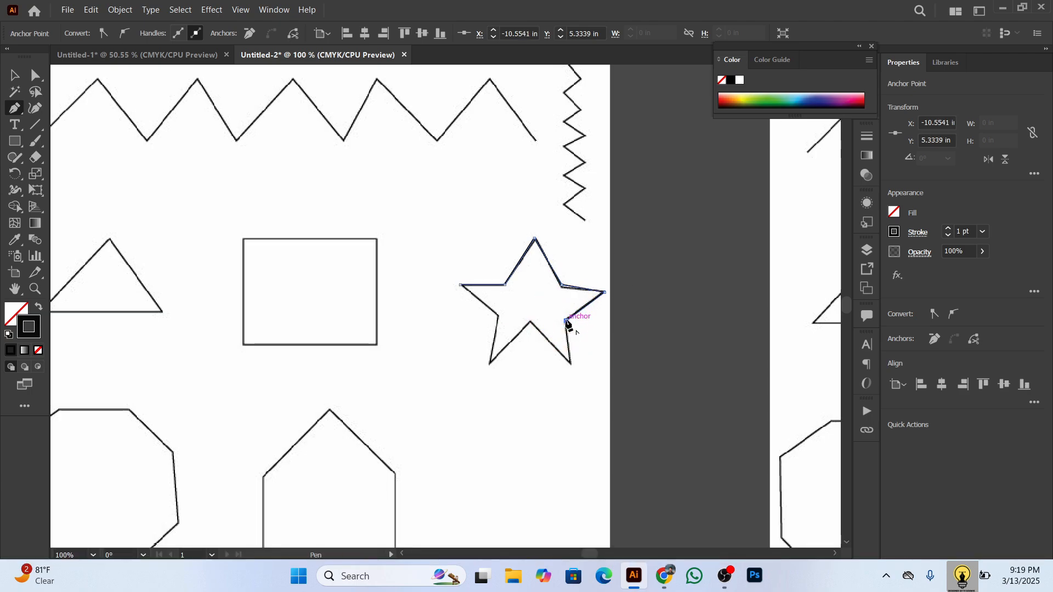
{"action": "left_click", "coordinate": [571, 364]}
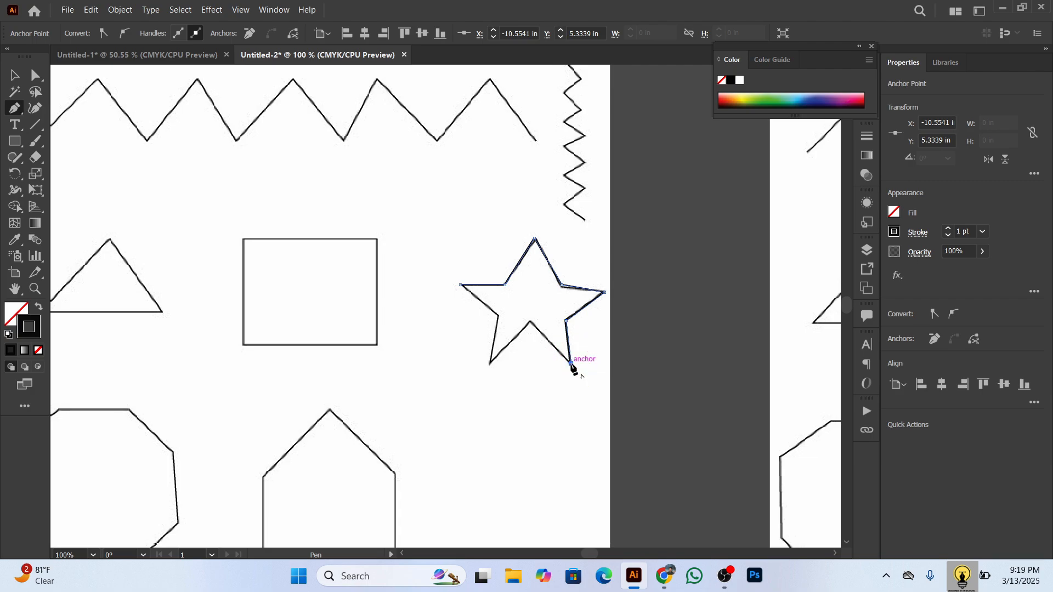
{"action": "left_click", "coordinate": [531, 322]}
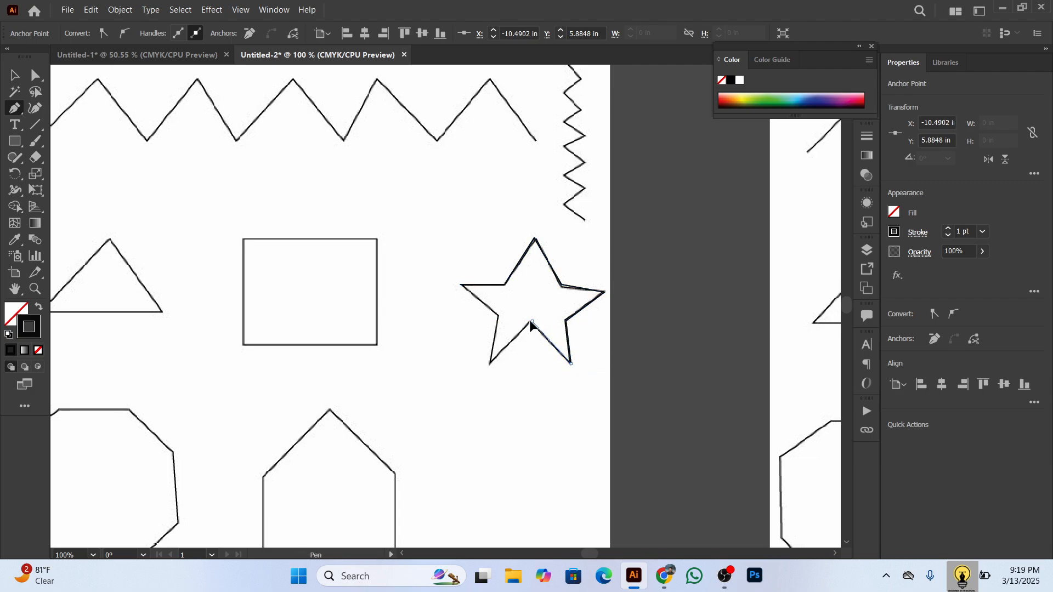
{"action": "left_click", "coordinate": [491, 364]}
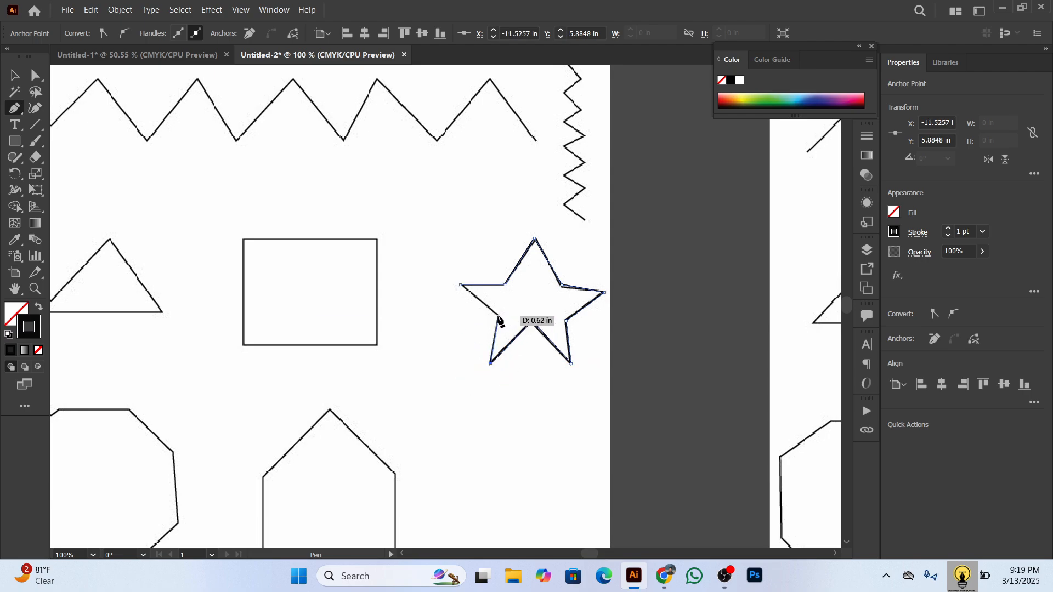
{"action": "left_click", "coordinate": [498, 317]}
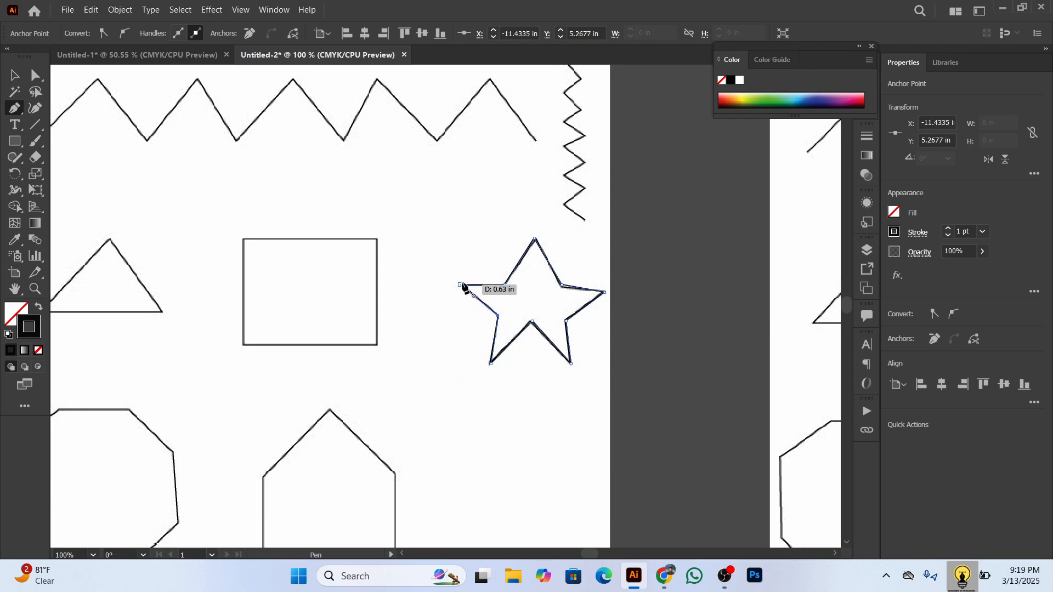
{"action": "left_click", "coordinate": [460, 283]}
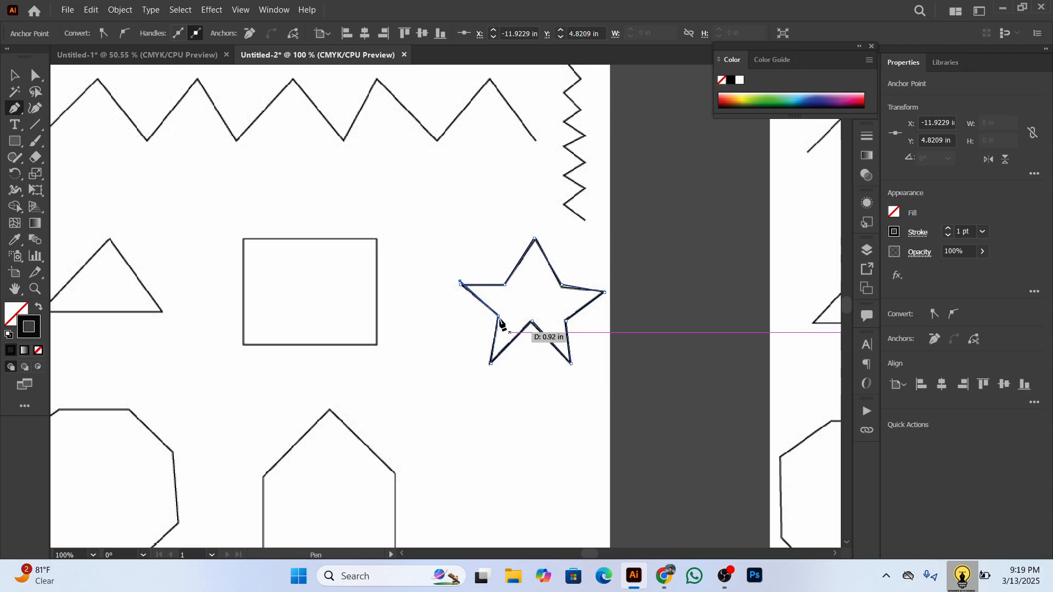
{"action": "key", "text": "ctrl+z"}
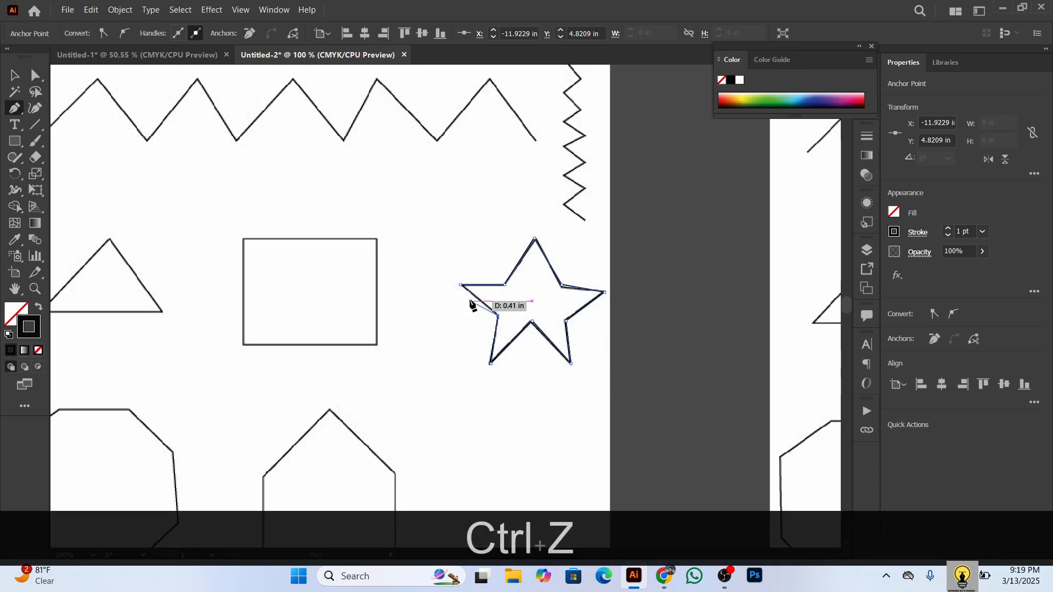
{"action": "left_click", "coordinate": [460, 285]}
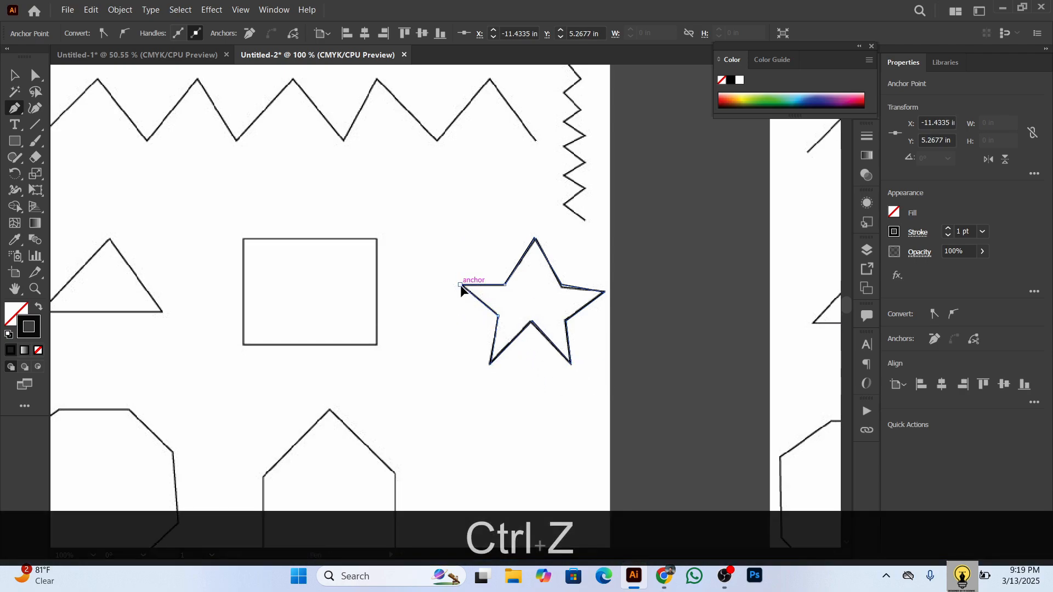
{"action": "left_click", "coordinate": [13, 82]}
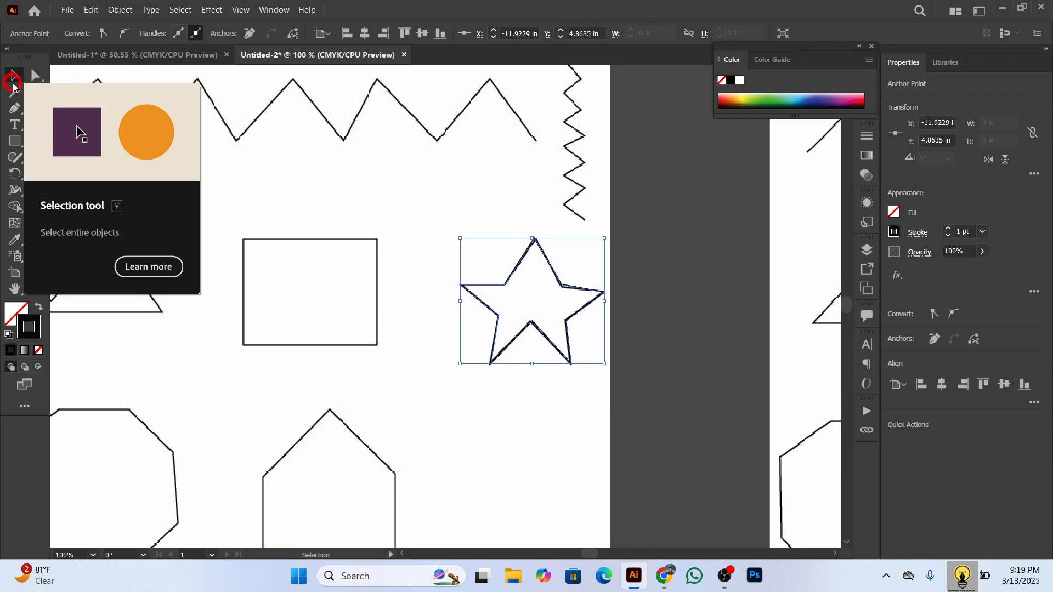
{"action": "left_click", "coordinate": [39, 309]}
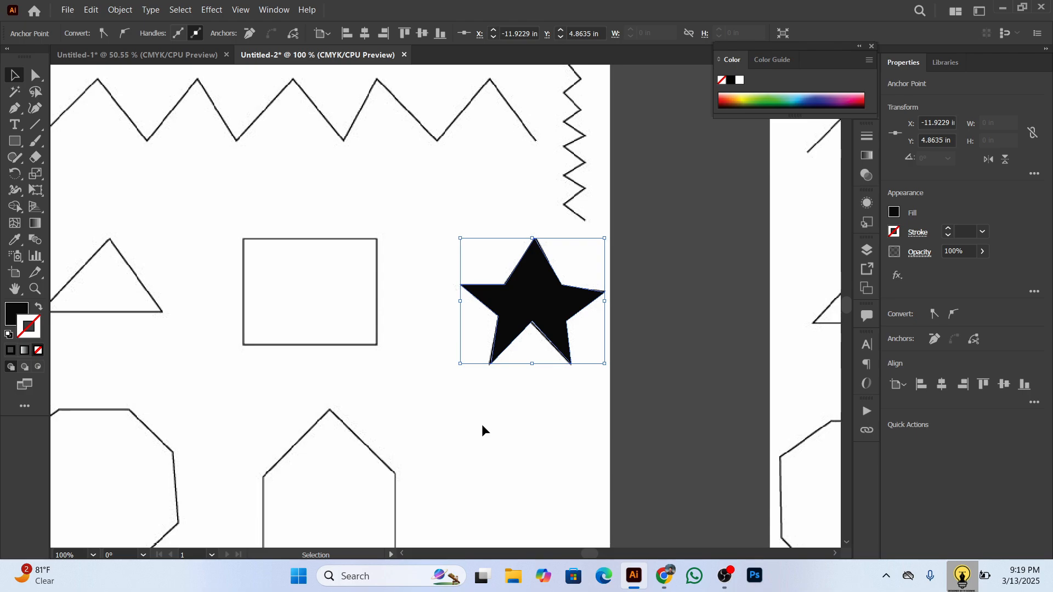
Step: Trace the house-shaped pentagon below the rectangle with the Pen tool as a closed, black-filled path, starting at its lower-left corner
{"action": "scroll", "coordinate": [481, 423], "scroll_direction": "down", "scroll_amount": 3}
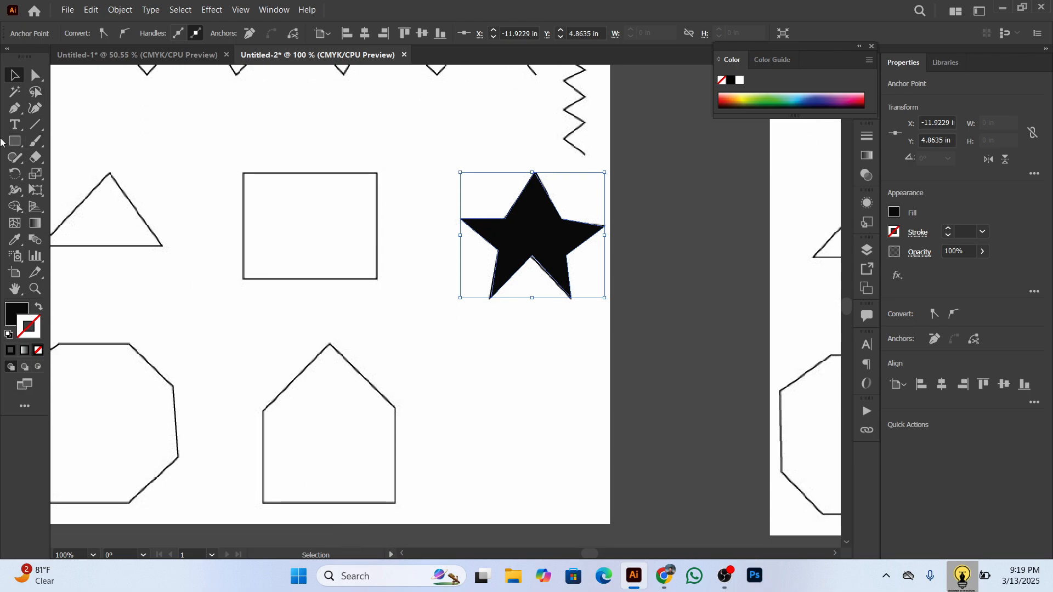
{"action": "left_click", "coordinate": [14, 108]}
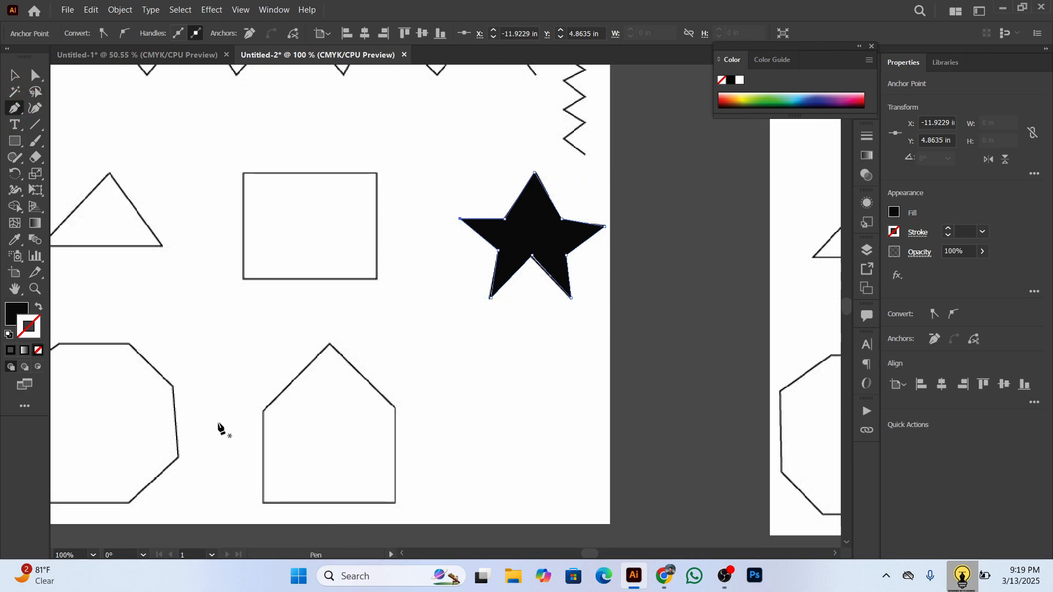
{"action": "left_click", "coordinate": [262, 501]}
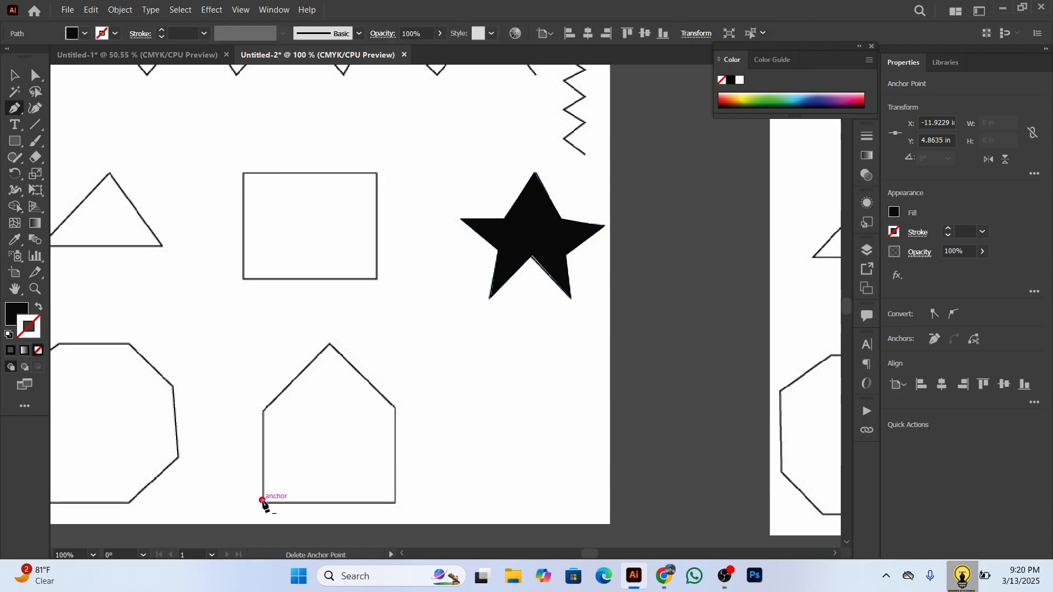
{"action": "left_click", "coordinate": [263, 412]}
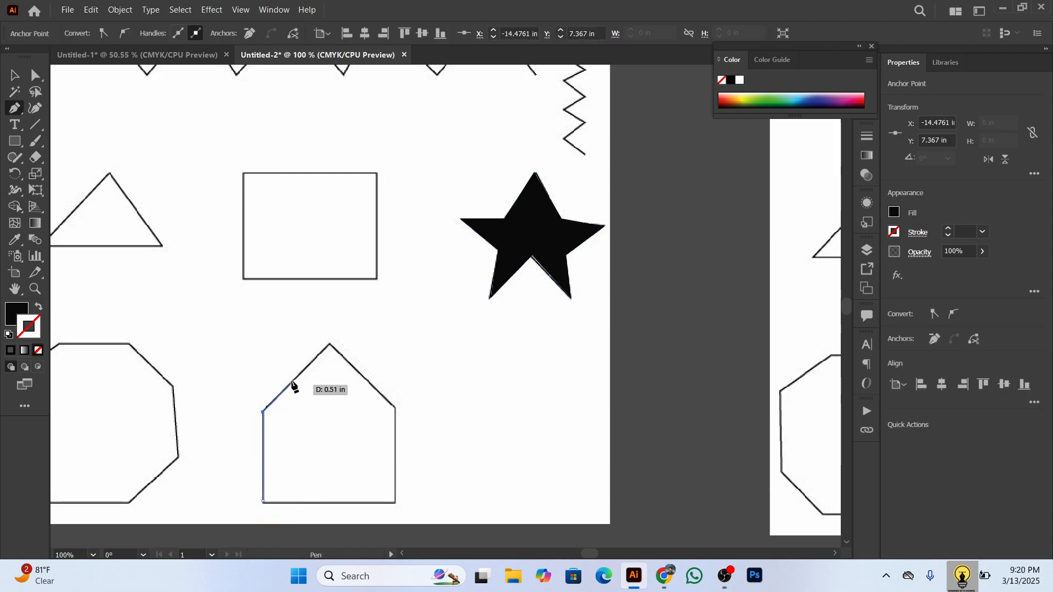
{"action": "left_click", "coordinate": [330, 342]}
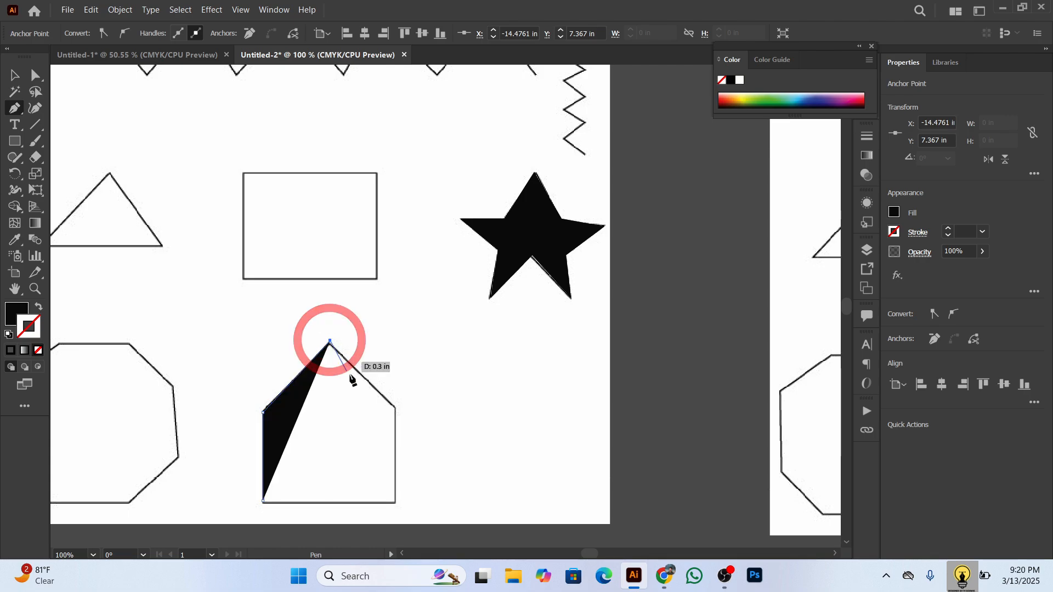
{"action": "left_click", "coordinate": [395, 407]}
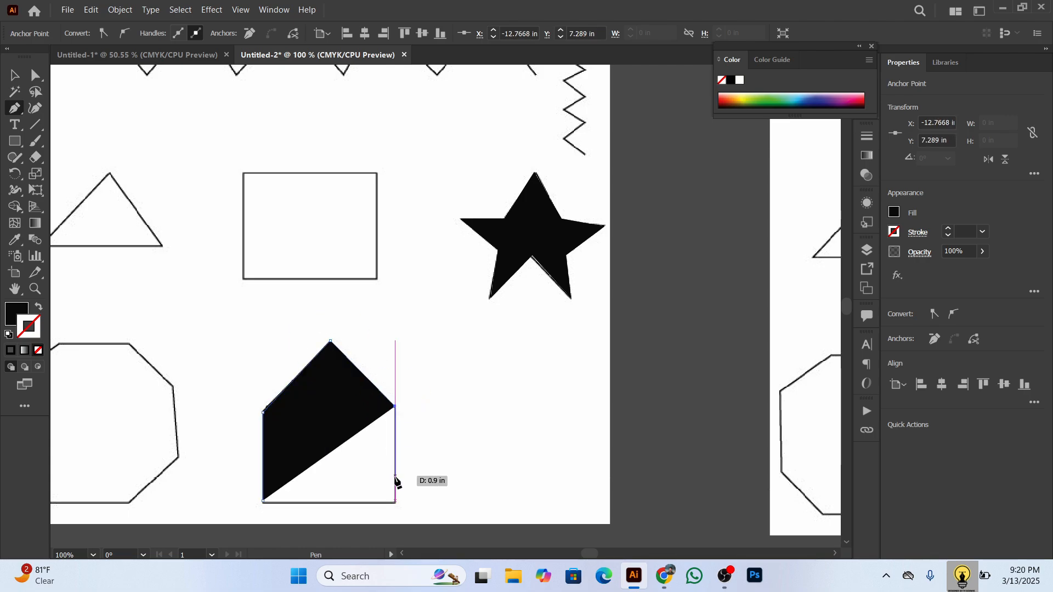
{"action": "left_click", "coordinate": [395, 501]}
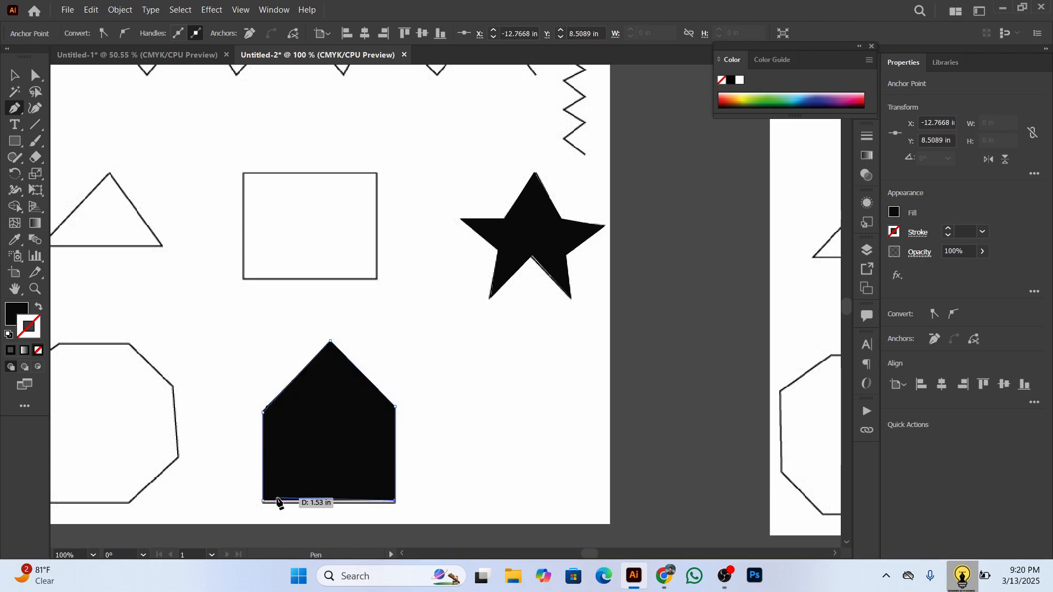
{"action": "left_click", "coordinate": [262, 501]}
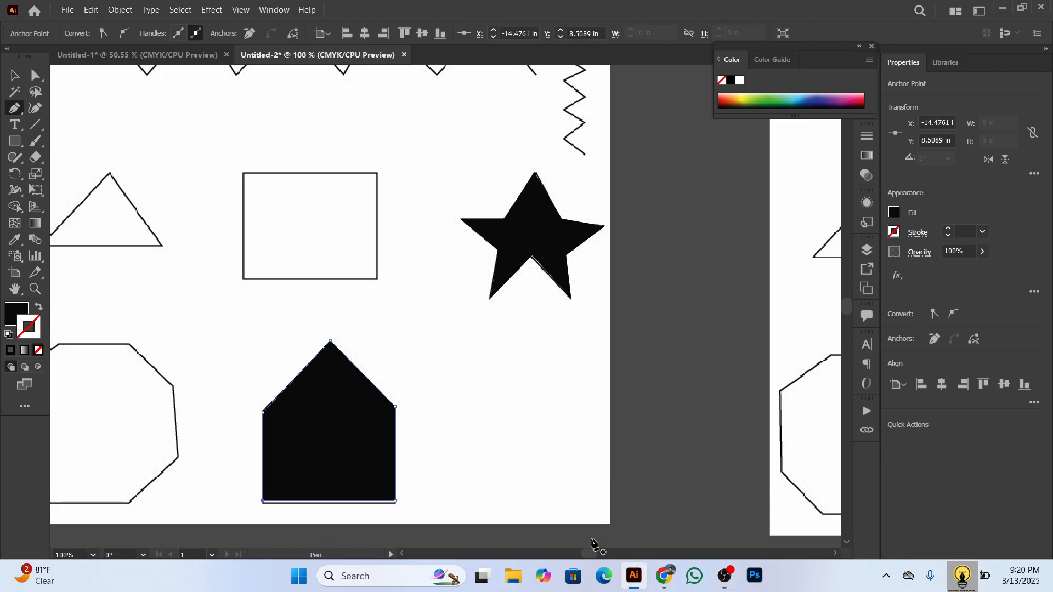
{"action": "key", "text": "v"}
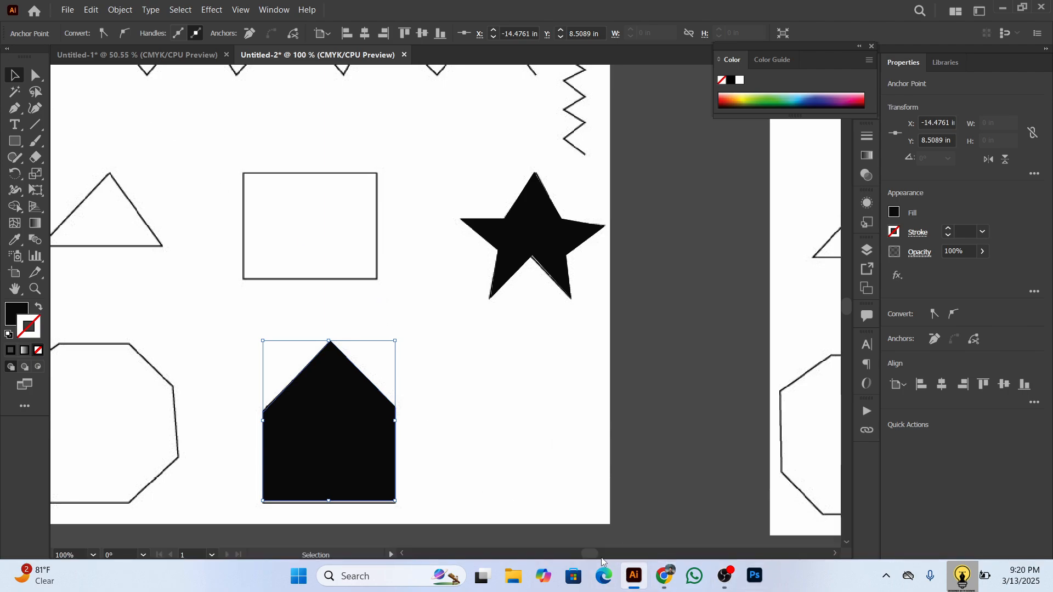
Step: Trace the octagon's left and upper sides with the Pen tool, from its lower-left corner clockwise to the upper-right corner
{"action": "left_click_drag", "start_coordinate": [590, 557], "coordinate": [584, 556]}
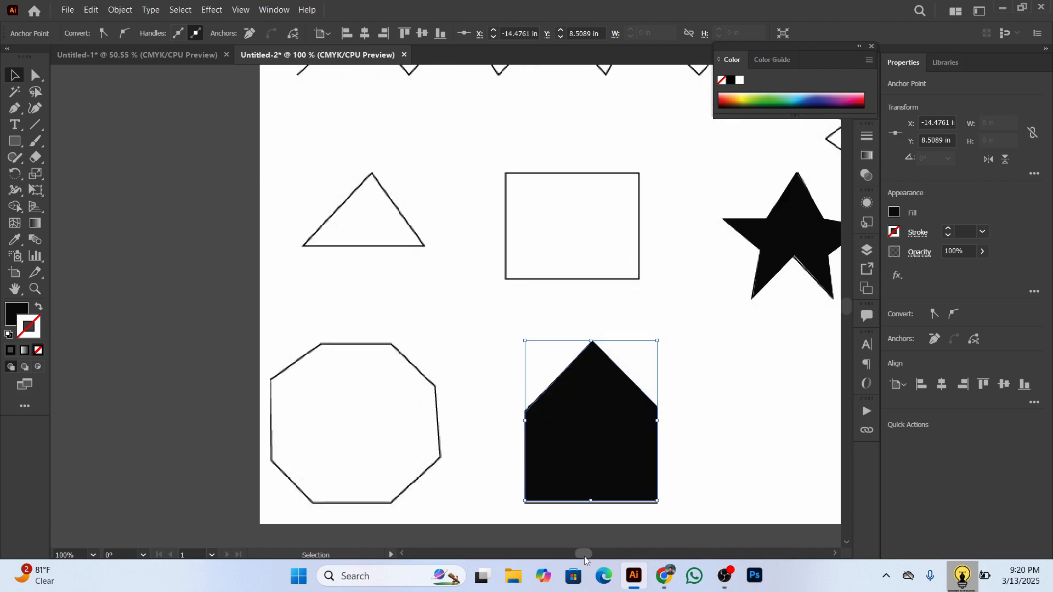
{"action": "scroll", "coordinate": [568, 509], "scroll_direction": "up", "scroll_amount": 2}
{"action": "scroll", "coordinate": [554, 502], "scroll_direction": "down", "scroll_amount": 1}
{"action": "scroll", "coordinate": [552, 502], "scroll_direction": "down", "scroll_amount": 1}
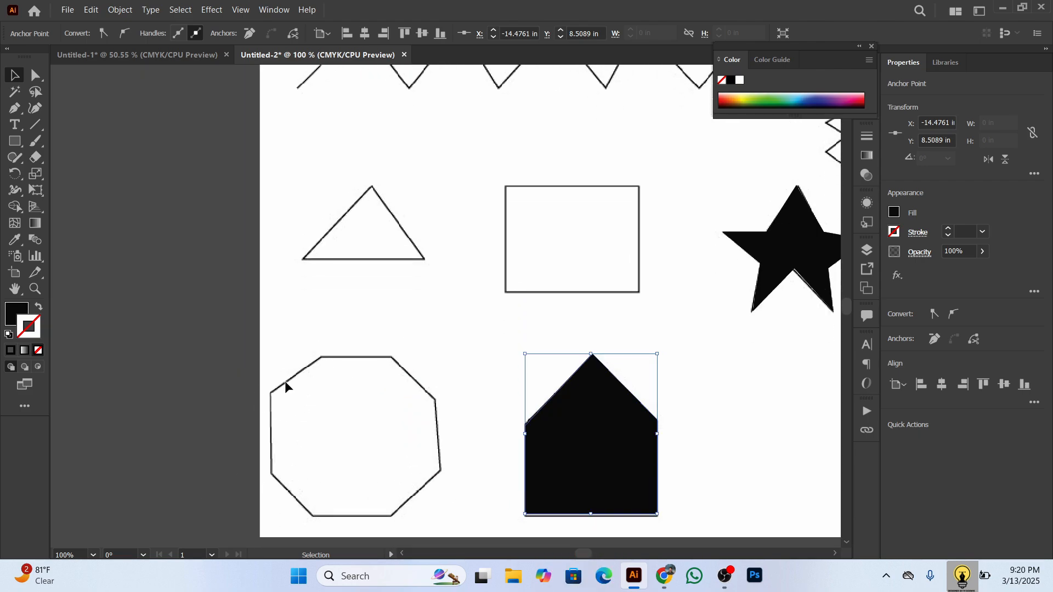
{"action": "left_click", "coordinate": [15, 108]}
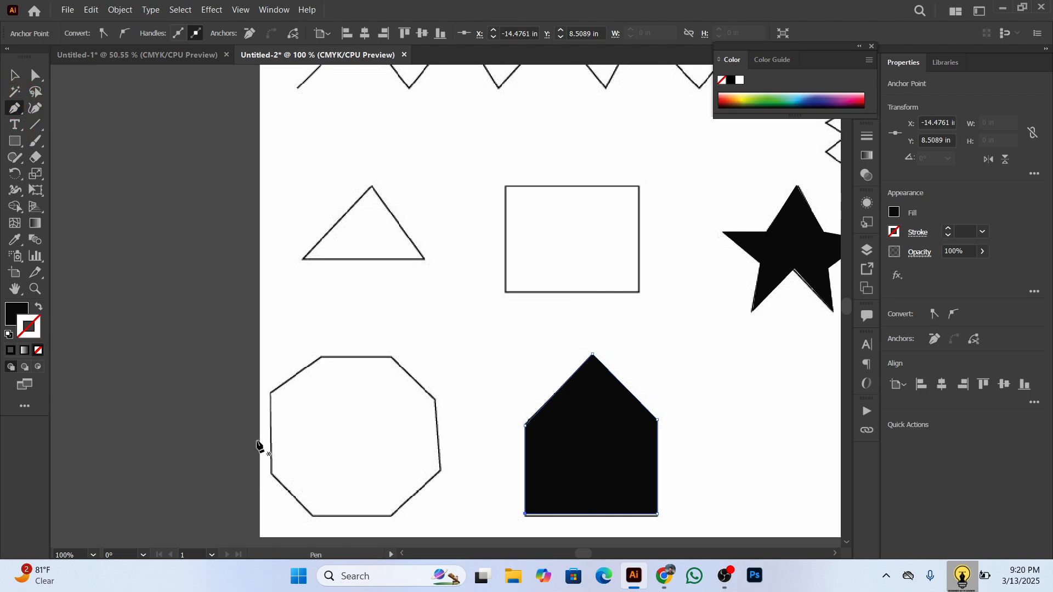
{"action": "left_click", "coordinate": [270, 474]}
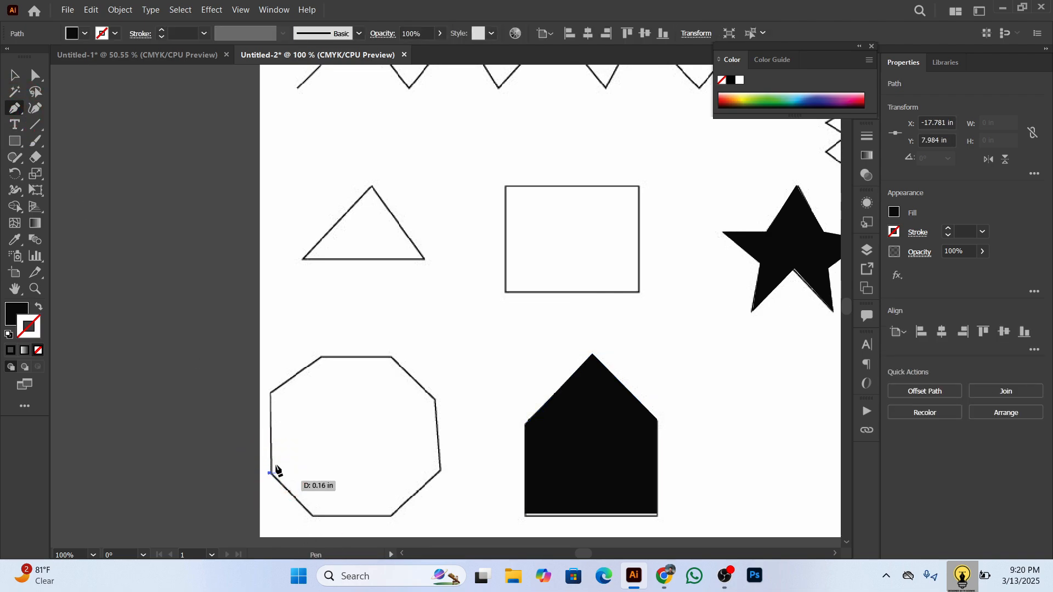
{"action": "left_click", "coordinate": [270, 395]}
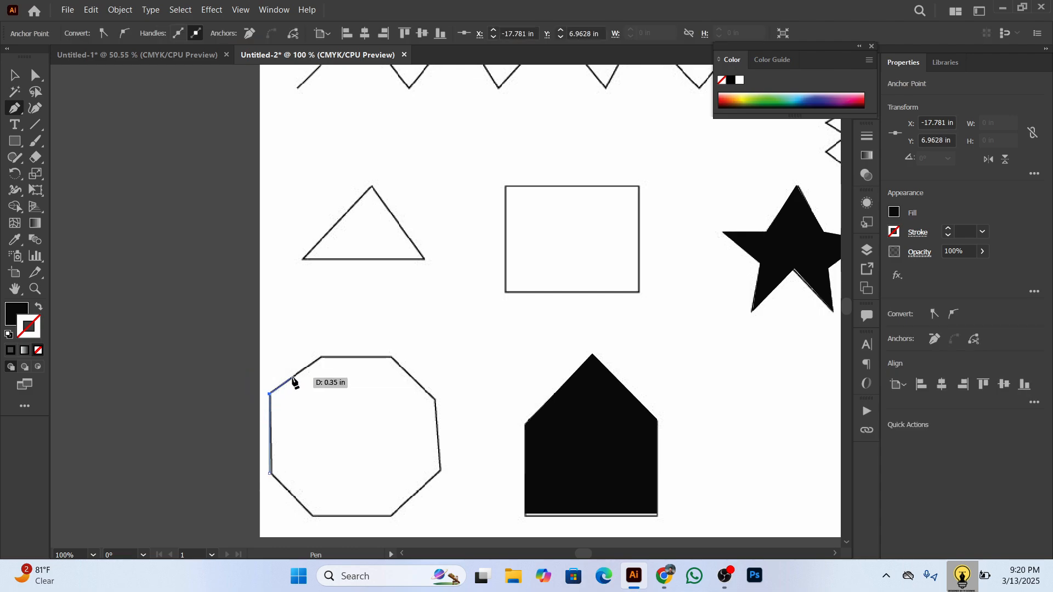
{"action": "left_click", "coordinate": [319, 360]}
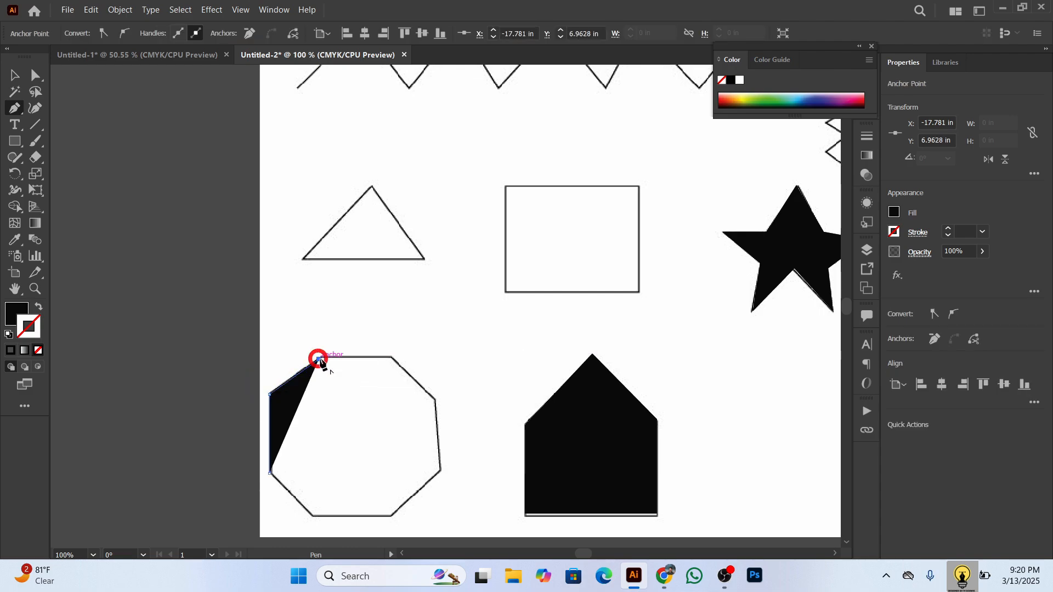
{"action": "left_click", "coordinate": [390, 359]}
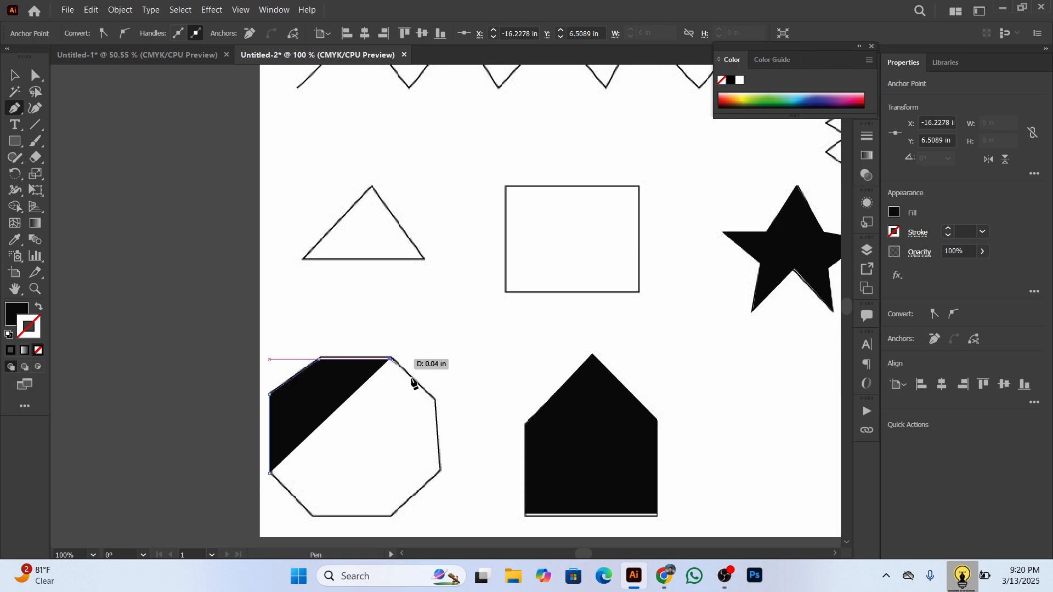
{"action": "left_click", "coordinate": [435, 402]}
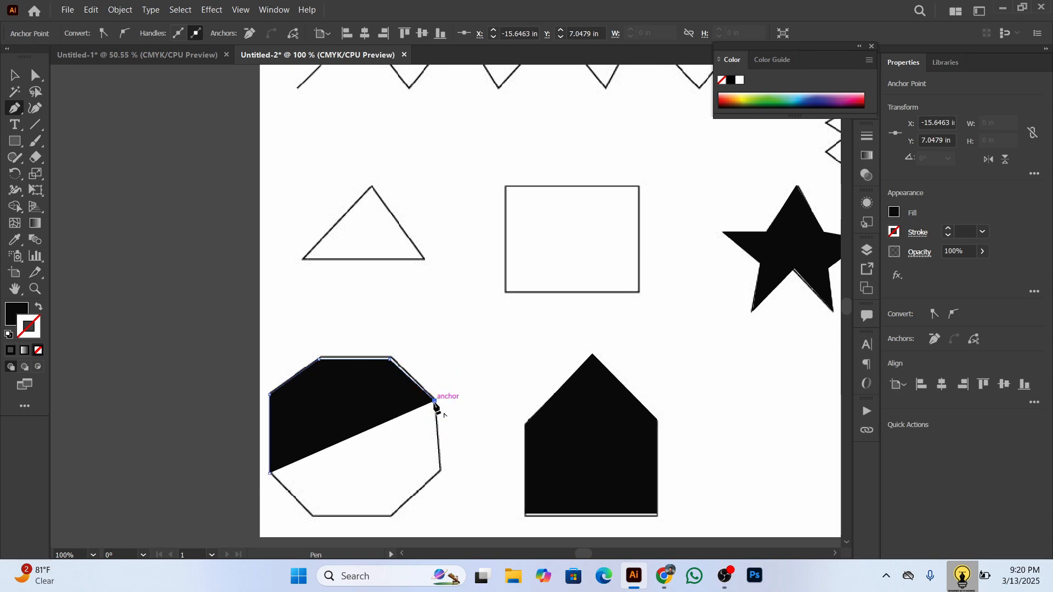
Step: Trace the octagon's right and lower sides back to the starting corner to close the black-filled path
{"action": "left_click", "coordinate": [440, 470]}
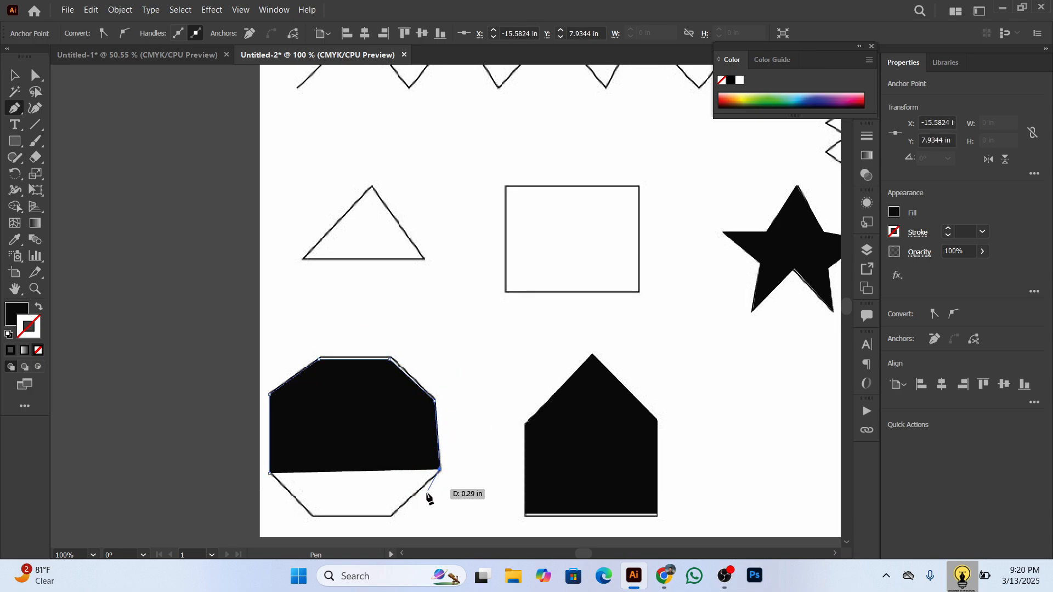
{"action": "left_click", "coordinate": [394, 514]}
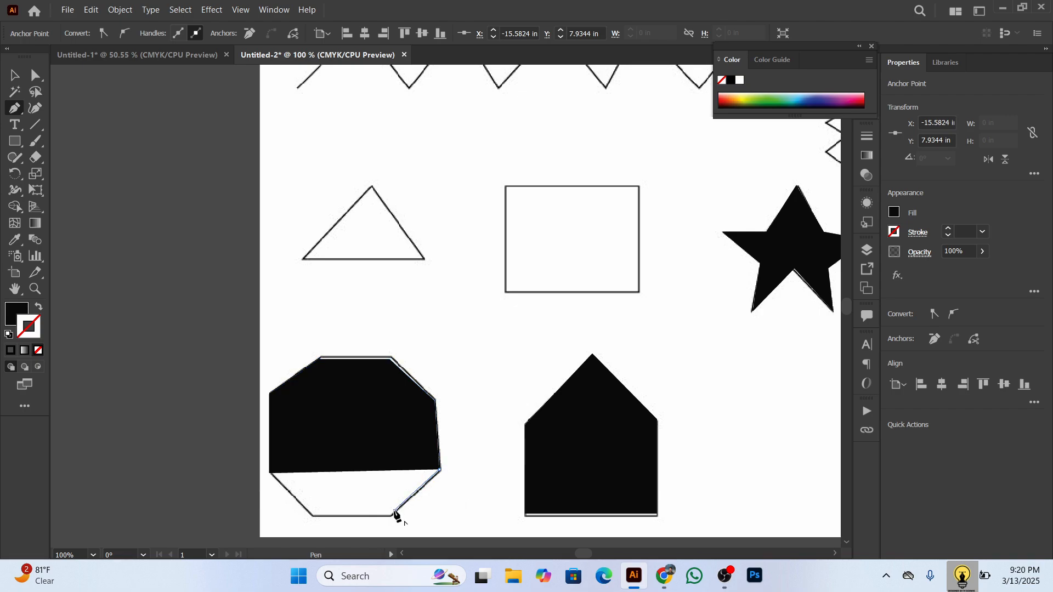
{"action": "left_click", "coordinate": [309, 515]}
{"action": "left_click", "coordinate": [269, 473]}
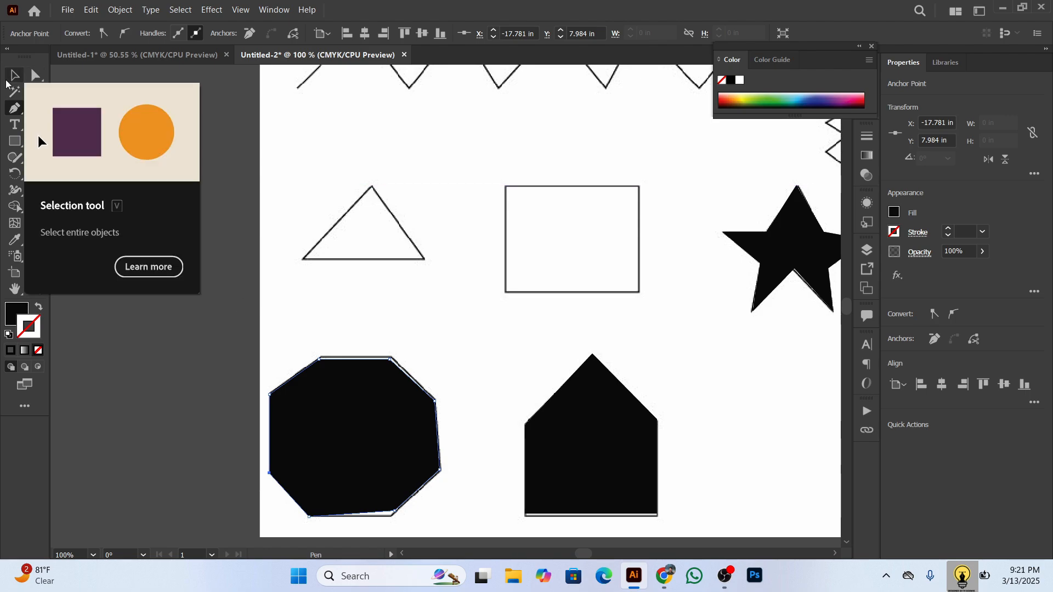
{"action": "left_click", "coordinate": [14, 79]}
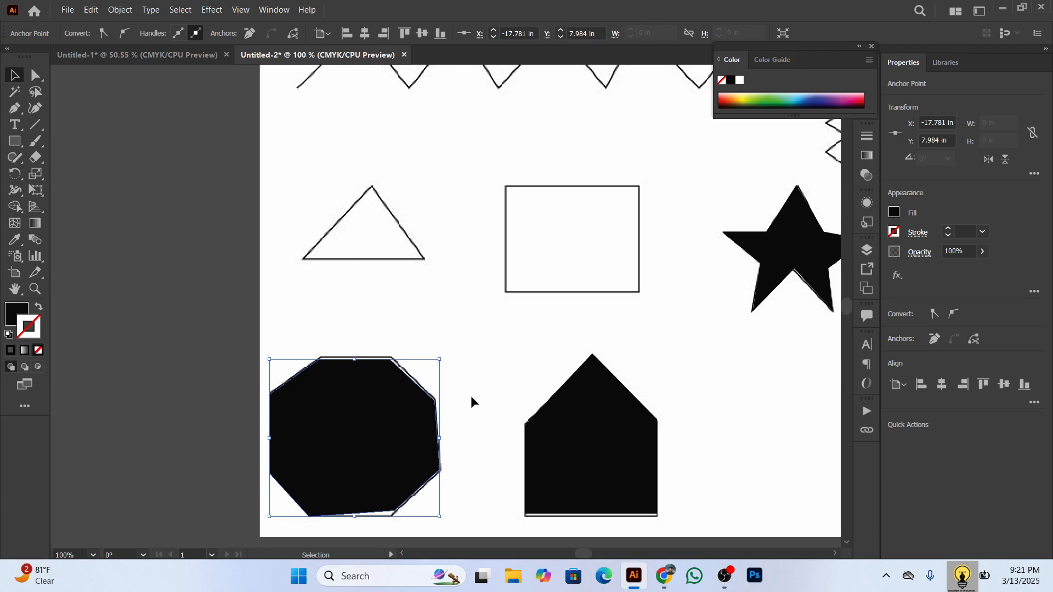
Step: Switch to the Untitled-1 document and delete the black triangle from the artboard
{"action": "scroll", "coordinate": [295, 320], "scroll_direction": "up", "scroll_amount": 2}
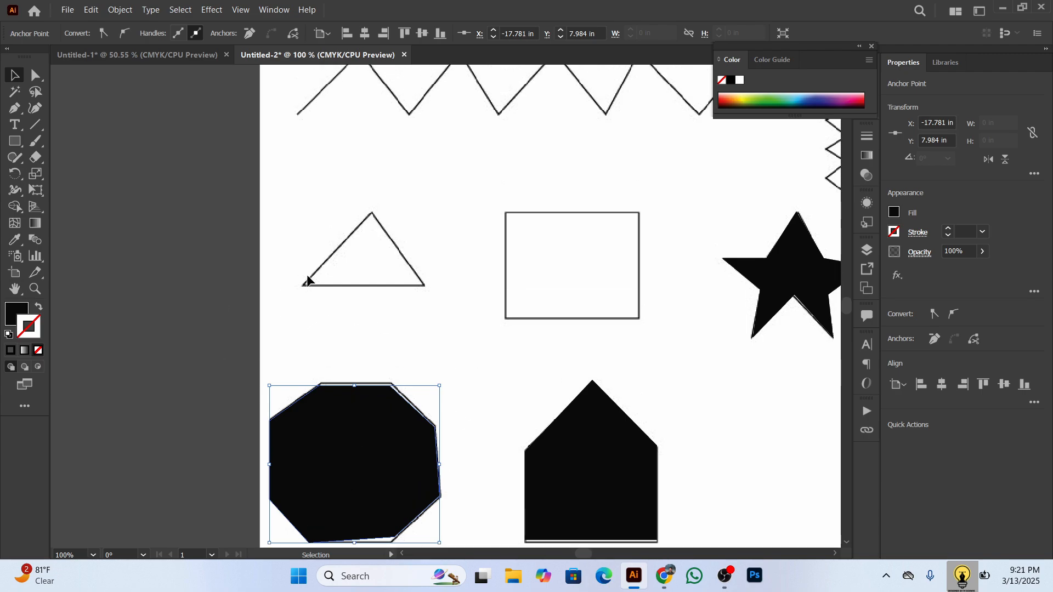
{"action": "scroll", "coordinate": [307, 280], "scroll_direction": "down", "scroll_amount": 1}
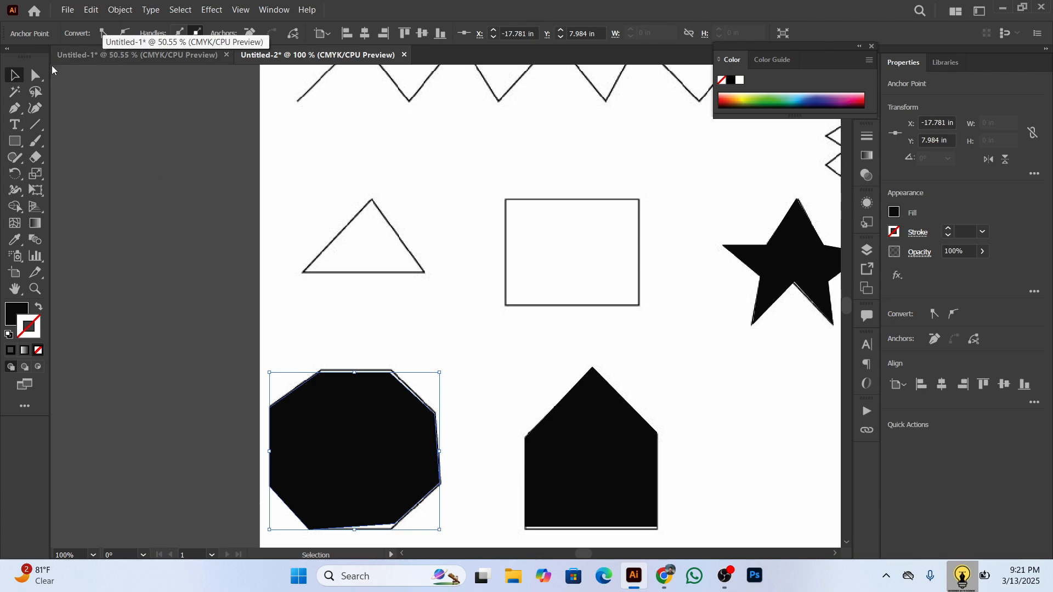
{"action": "left_click", "coordinate": [14, 108]}
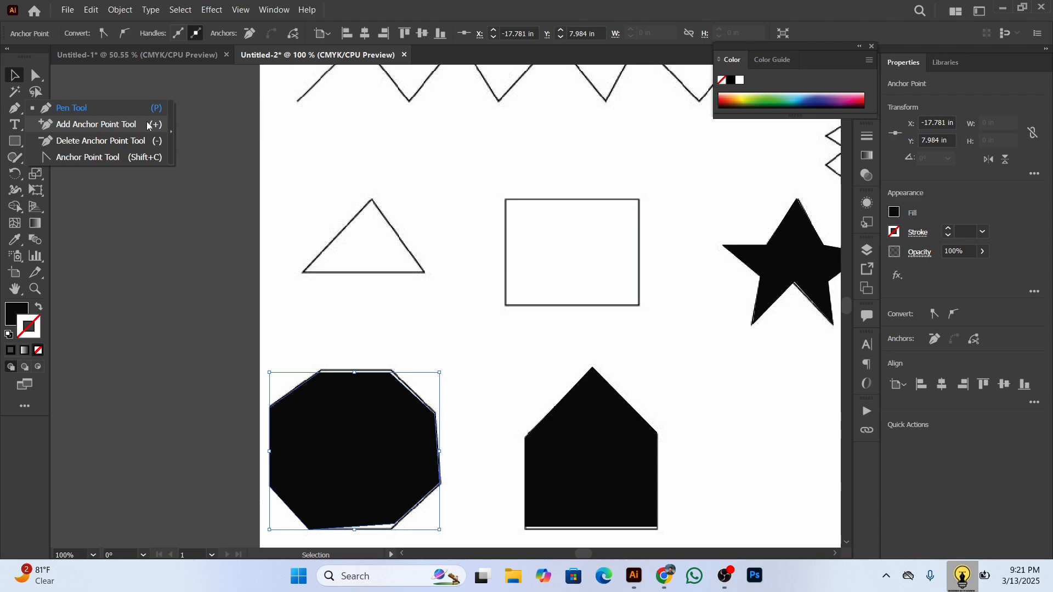
{"action": "left_click", "coordinate": [167, 53]}
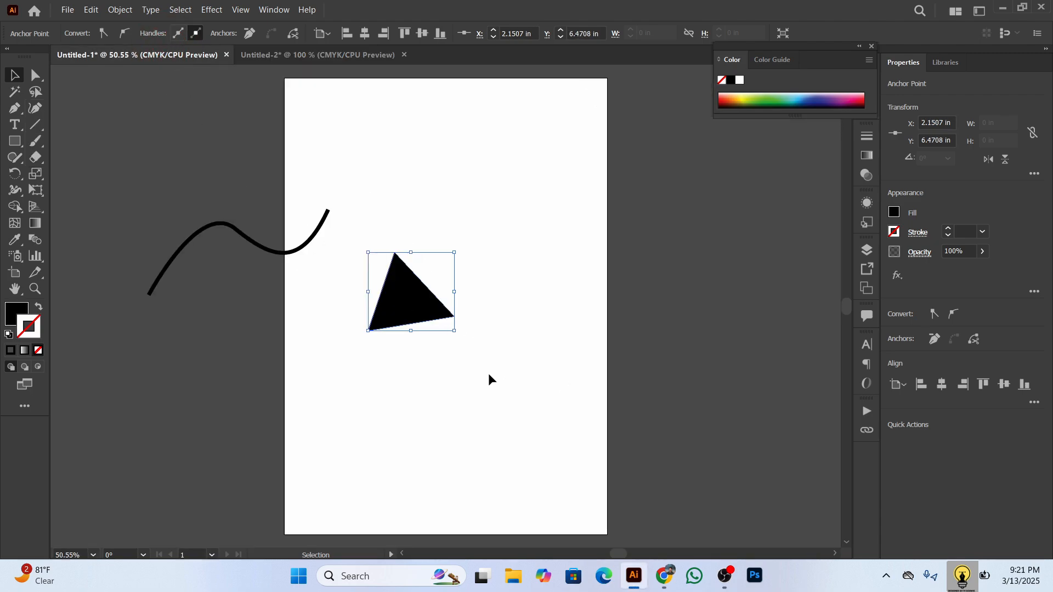
{"action": "left_click_drag", "start_coordinate": [370, 230], "coordinate": [454, 354]}
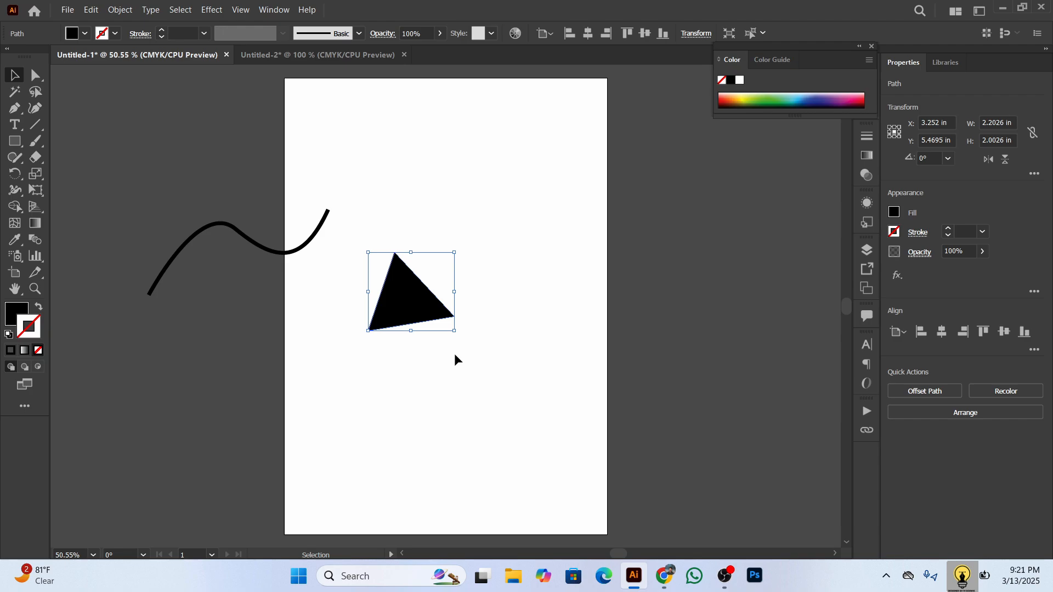
{"action": "key", "text": "BackSpace"}
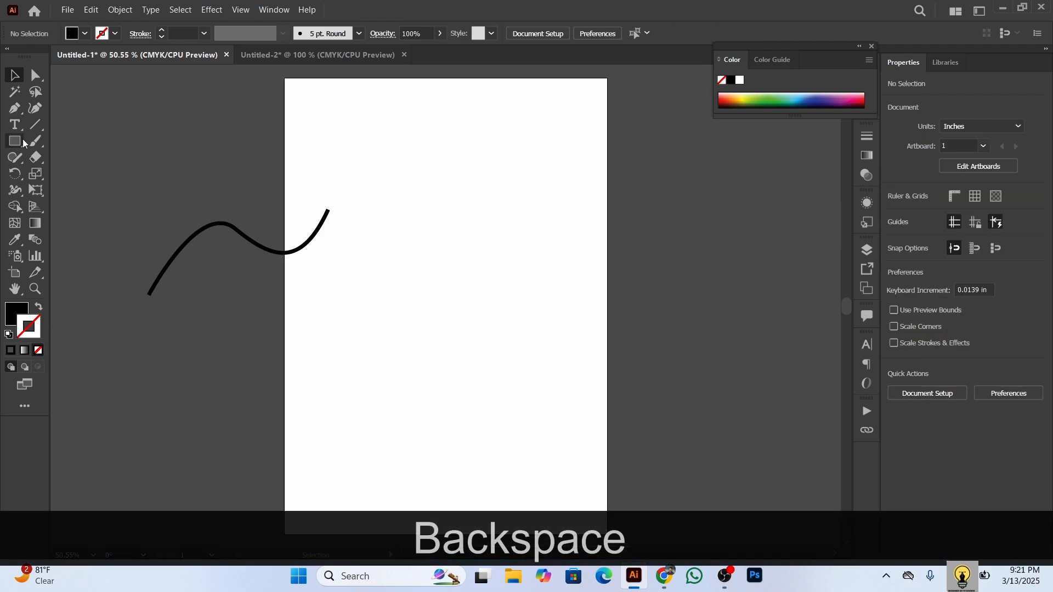
Step: Draw a rectangle about 4.26 by 3.13 in on the artboard's lower half and fill it with pink EF0F94
{"action": "left_click", "coordinate": [22, 143]}
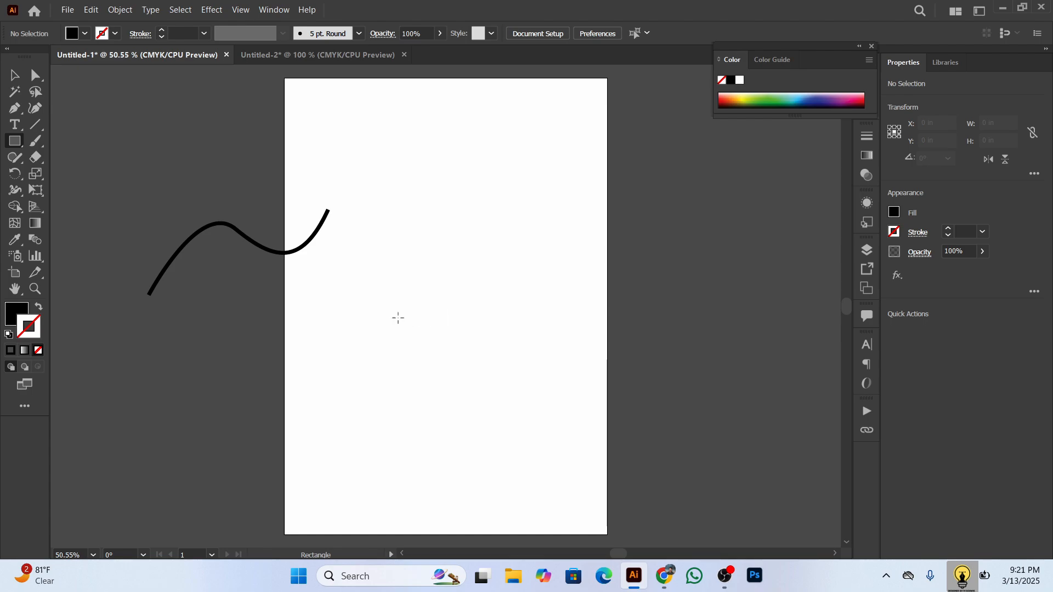
{"action": "left_click_drag", "start_coordinate": [374, 313], "coordinate": [541, 435]}
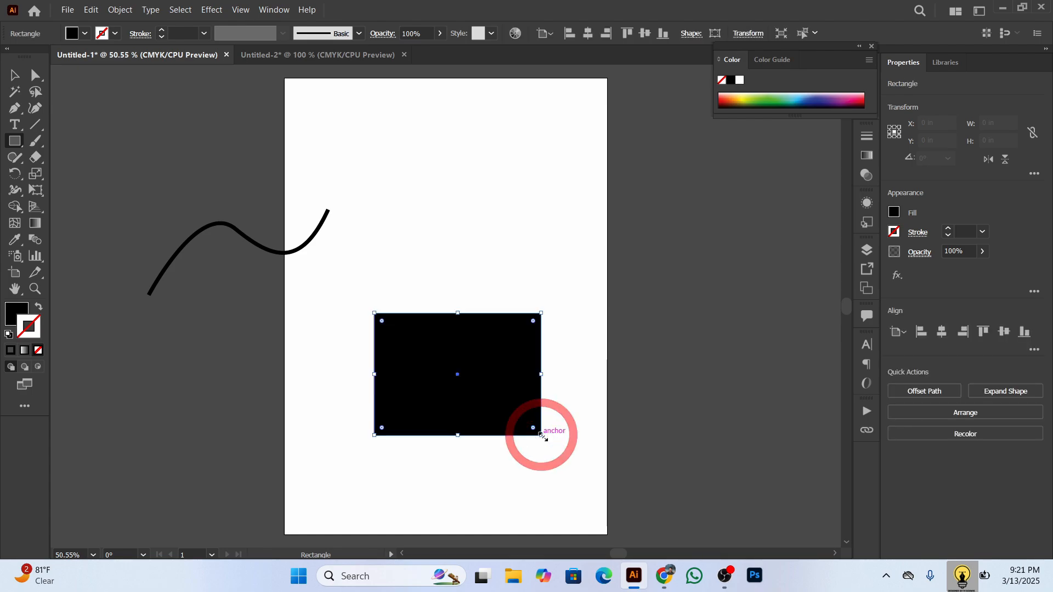
{"action": "left_click", "coordinate": [20, 309]}
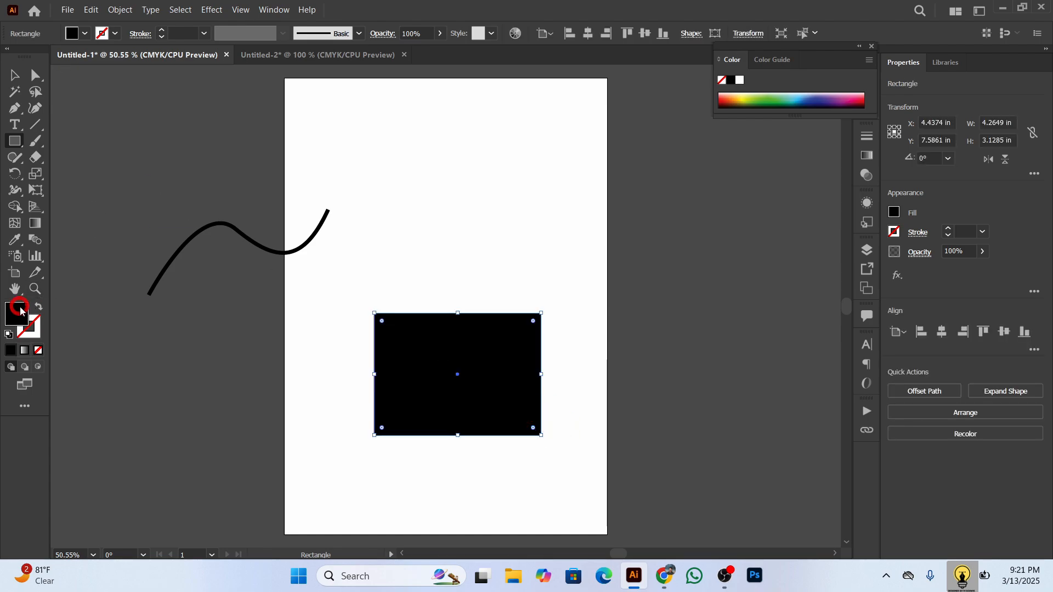
{"action": "double_click", "coordinate": [20, 309]}
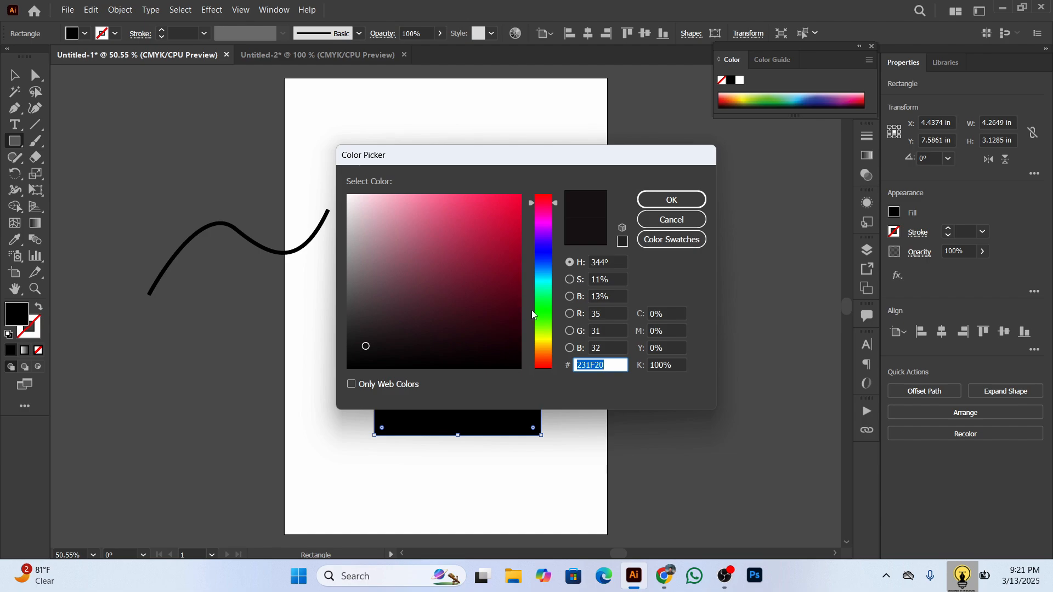
{"action": "left_click", "coordinate": [542, 325]}
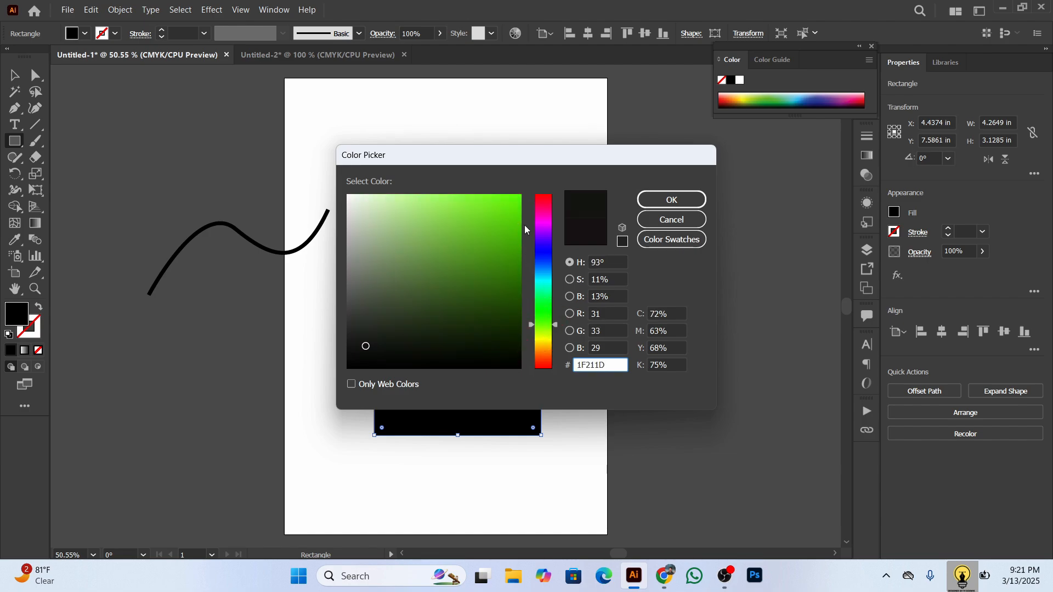
{"action": "left_click", "coordinate": [541, 213]}
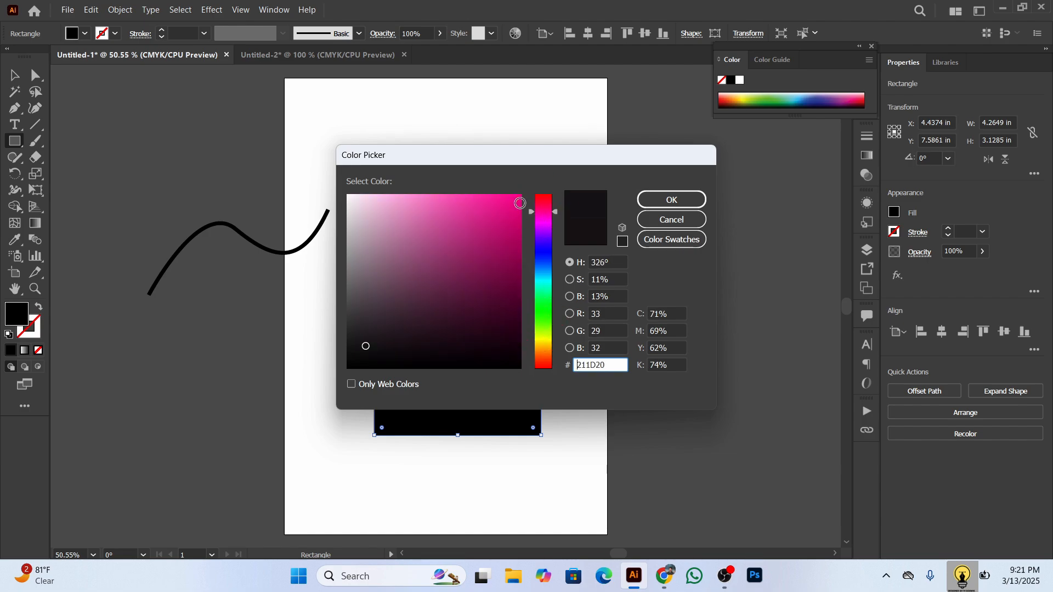
{"action": "left_click", "coordinate": [511, 203]}
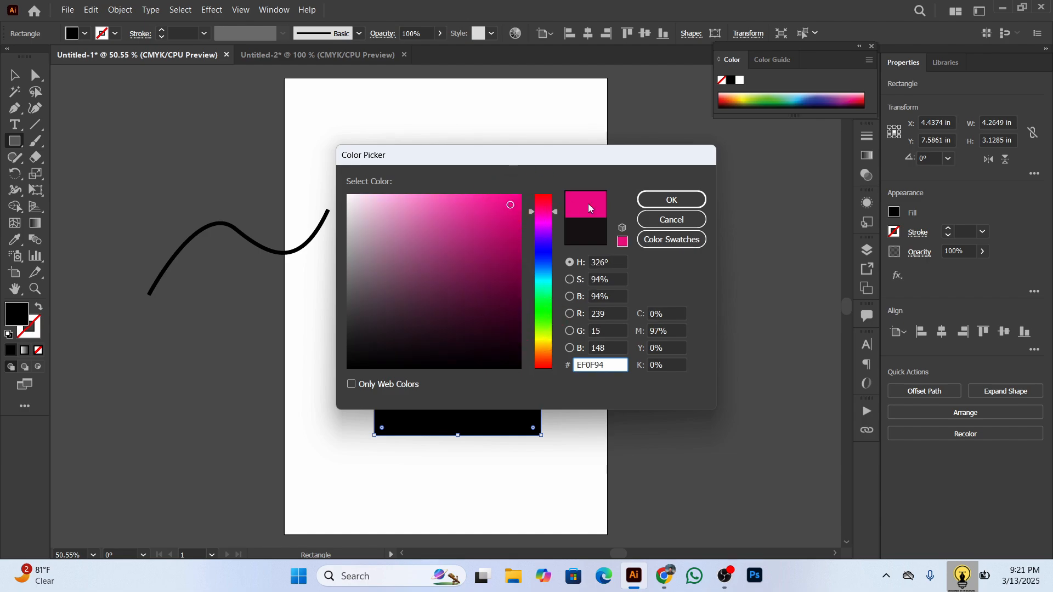
{"action": "left_click", "coordinate": [648, 199]}
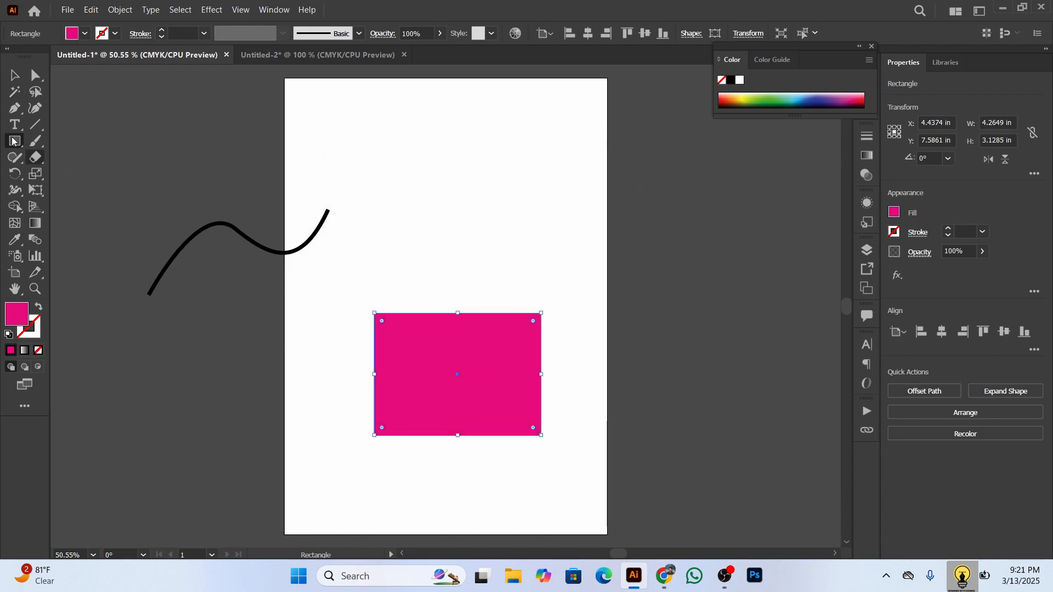
Step: Add an anchor point at the middle of the pink rectangle's top edge with the Add Anchor Point tool
{"action": "right_click", "coordinate": [15, 108]}
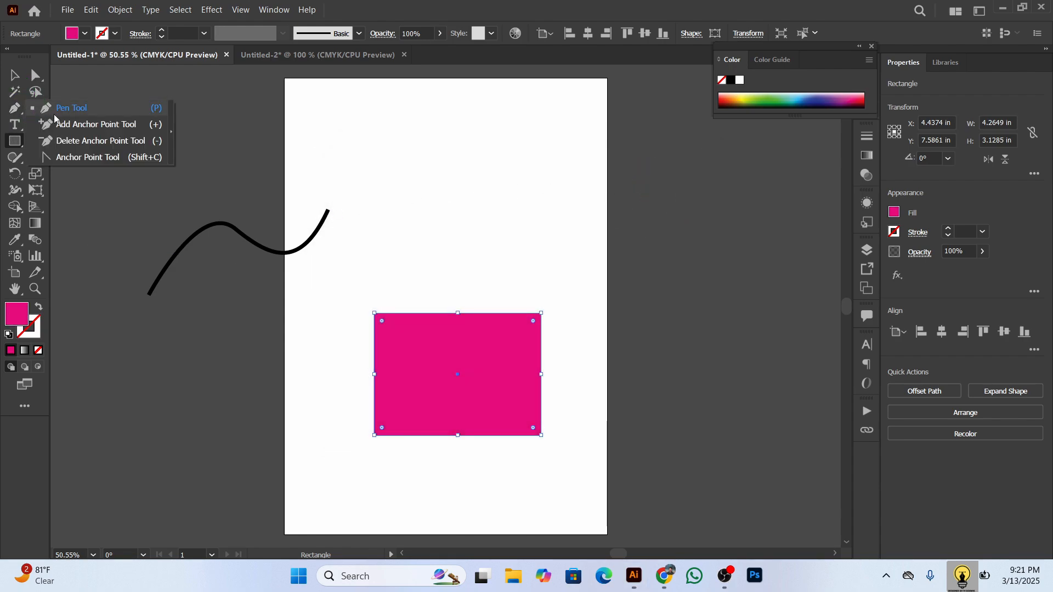
{"action": "left_click", "coordinate": [87, 131]}
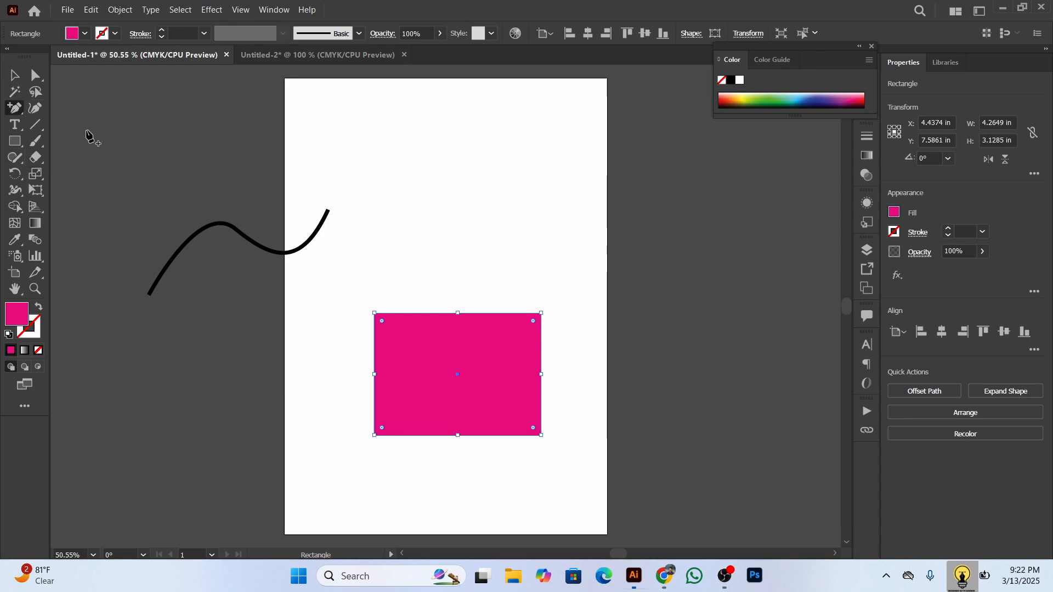
{"action": "left_click", "coordinate": [458, 313]}
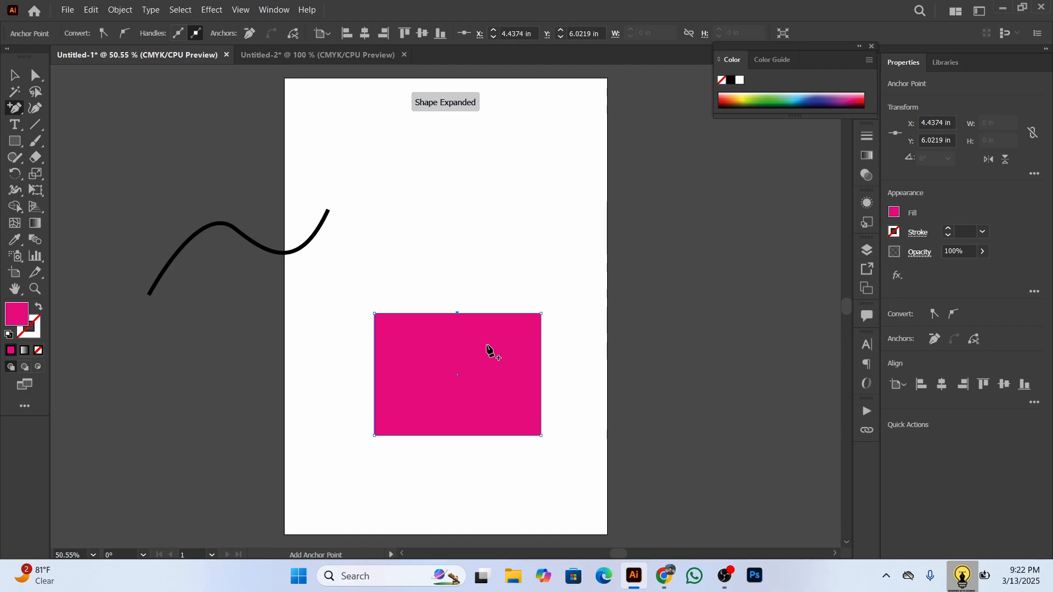
Step: Move the new anchor point up into a roof-like peak, and down into the shape to form a V-shaped notch at about X 4.56, Y 8.32 in
{"action": "scroll", "coordinate": [467, 298], "scroll_direction": "up", "scroll_amount": 2}
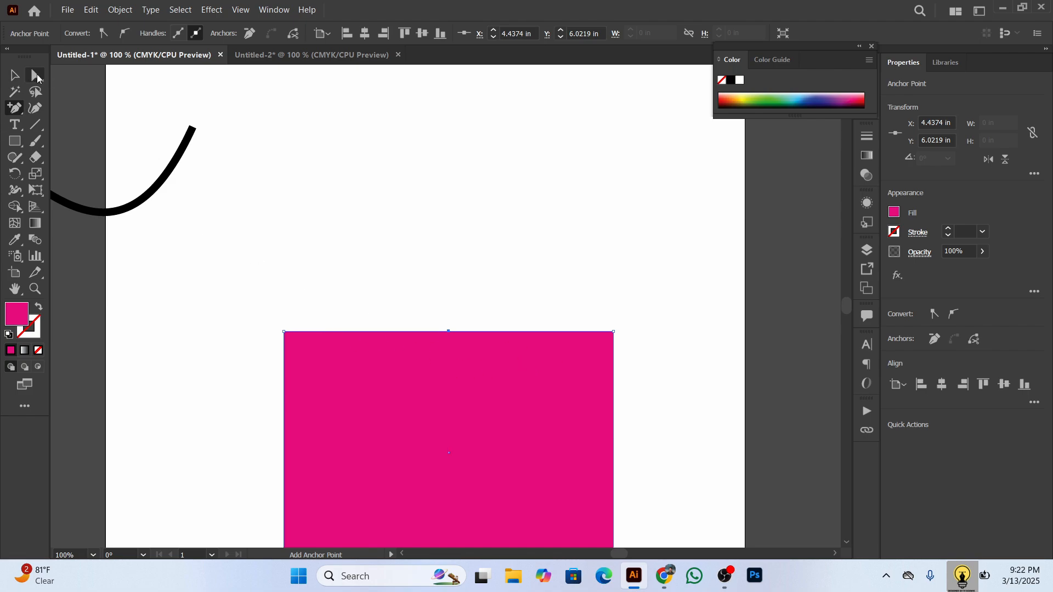
{"action": "left_click", "coordinate": [35, 75]}
{"action": "left_click_drag", "start_coordinate": [449, 332], "coordinate": [445, 216]}
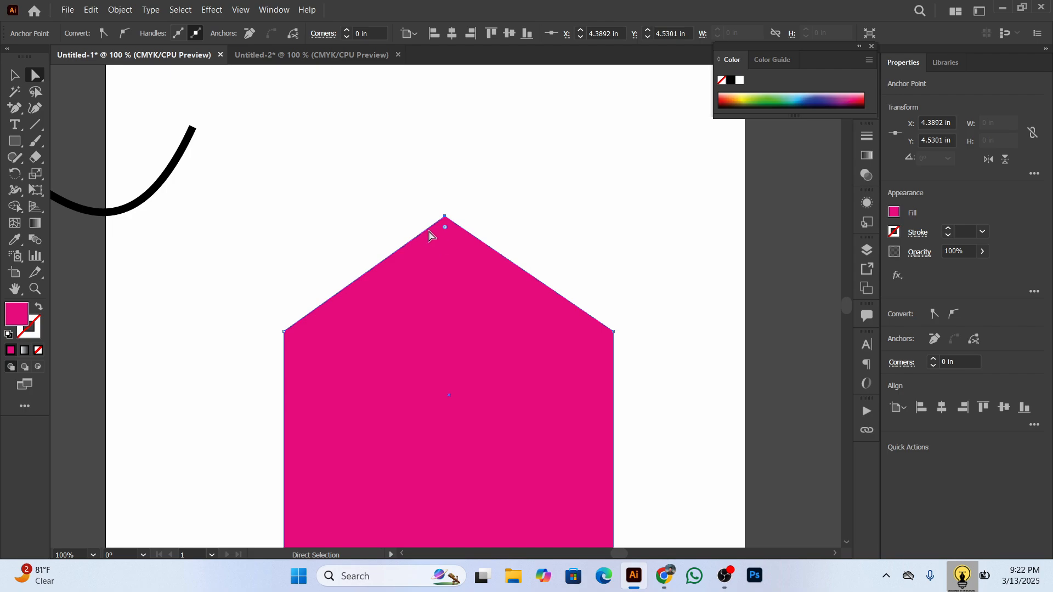
{"action": "left_click_drag", "start_coordinate": [445, 219], "coordinate": [458, 508]}
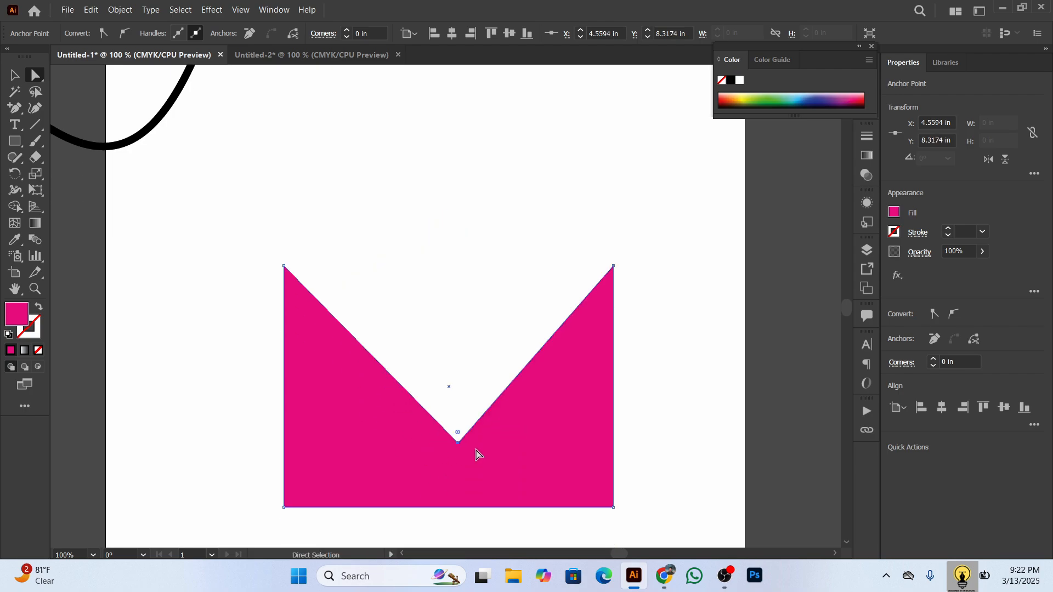
Step: Move the notched shape up and slightly left, round all its corners to about 0.82 in, and deselect it
{"action": "left_click_drag", "start_coordinate": [463, 440], "coordinate": [428, 336]}
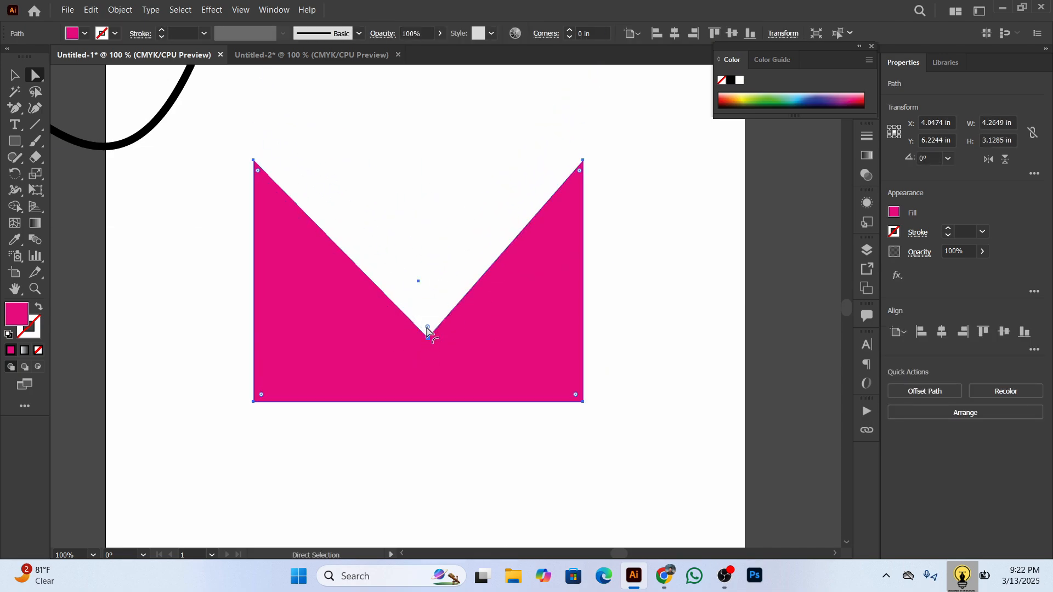
{"action": "left_click_drag", "start_coordinate": [420, 282], "coordinate": [428, 201]}
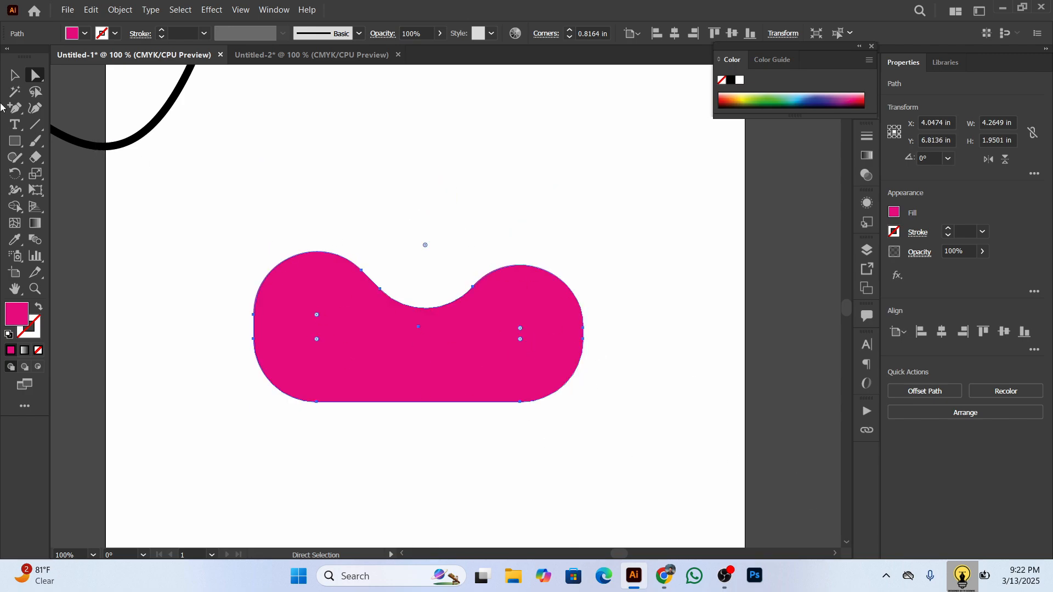
{"action": "left_click", "coordinate": [15, 76]}
{"action": "left_click", "coordinate": [483, 449]}
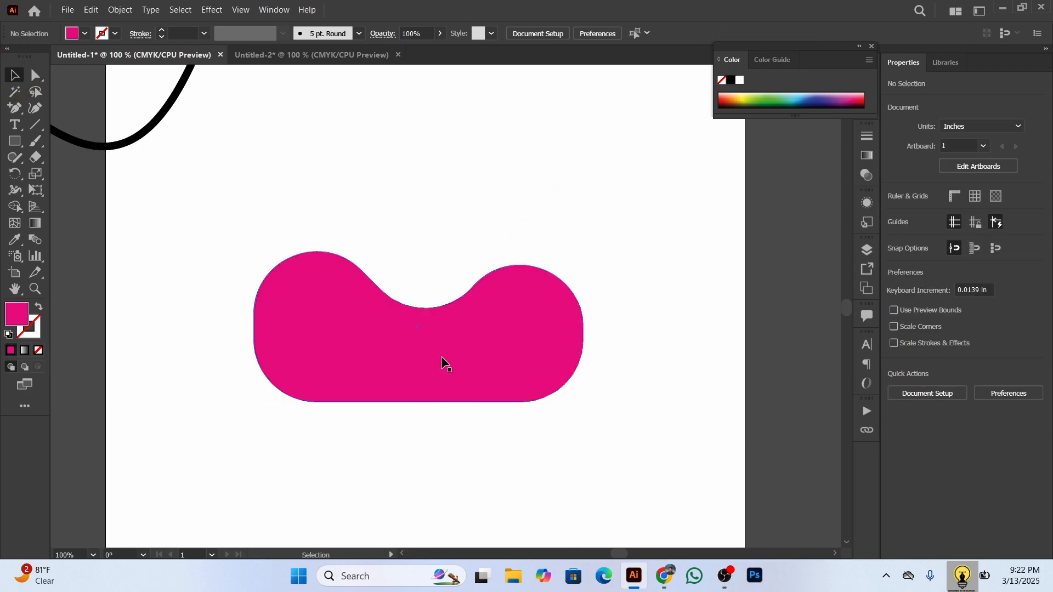
Step: Try moving the rounded pink shape around the artboard, and undo back to the plain rectangle with its added top-edge anchor point
{"action": "left_click_drag", "start_coordinate": [444, 362], "coordinate": [207, 291]}
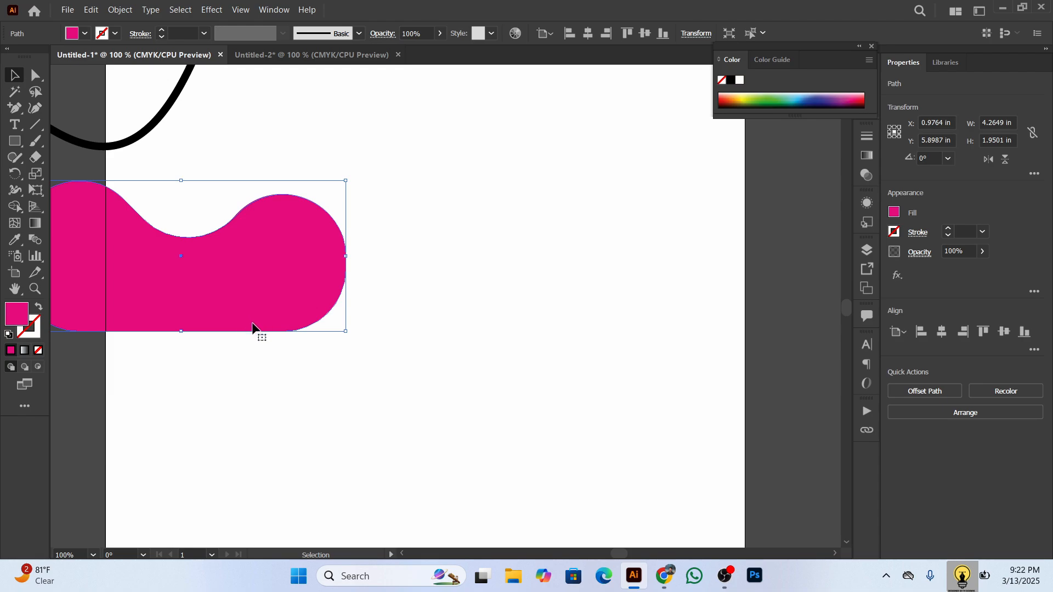
{"action": "left_click_drag", "start_coordinate": [251, 317], "coordinate": [503, 369]}
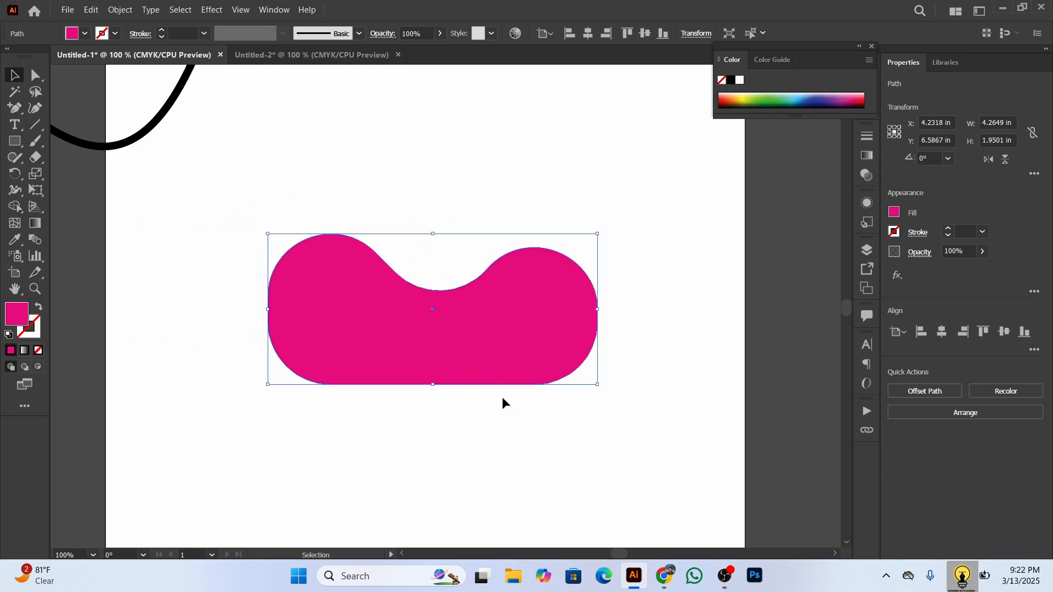
{"action": "key", "text": "ctrl"}
{"action": "key", "text": "ctrl+z"}
{"action": "key", "text": "ctrl+z"}
{"action": "key", "text": "ctrl+z"}
{"action": "key", "text": "ctrl+z"}
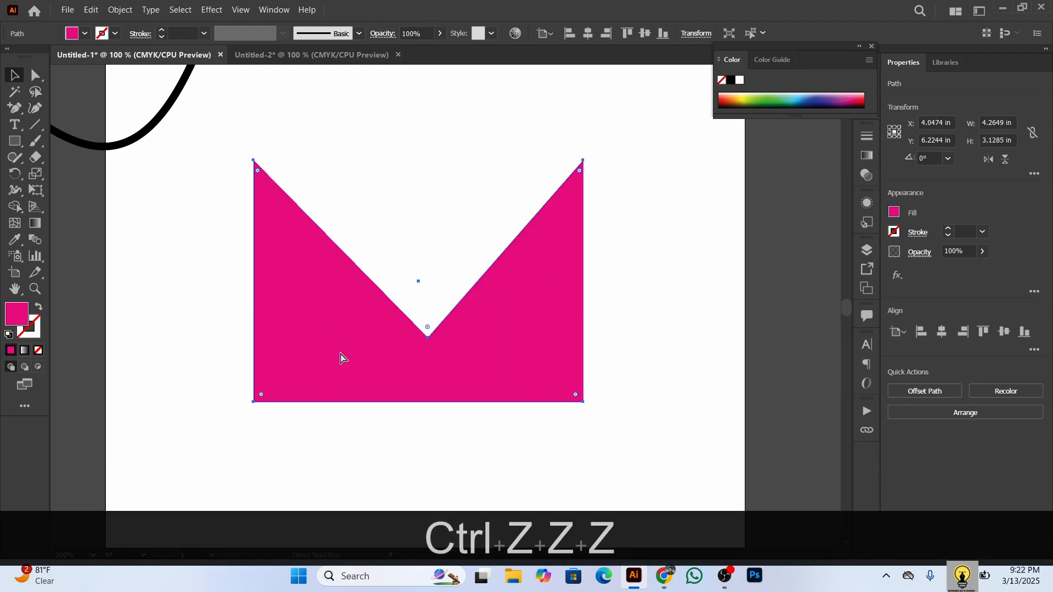
{"action": "key", "text": "ctrl+z"}
{"action": "key", "text": "ctrl+z"}
{"action": "key", "text": "ctrl+z"}
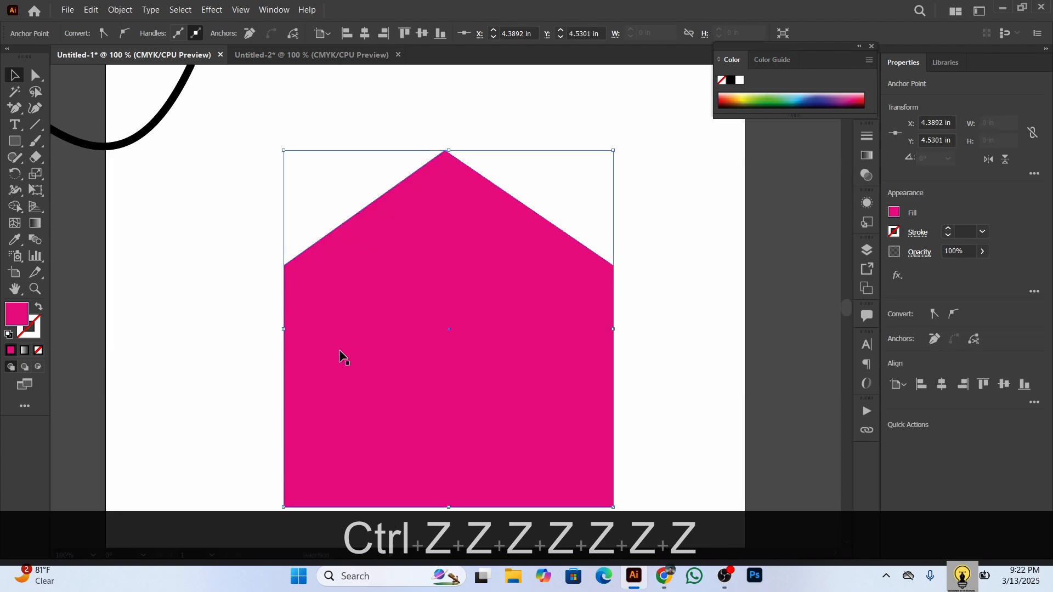
{"action": "key", "text": "ctrl"}
{"action": "key", "text": "ctrl+z"}
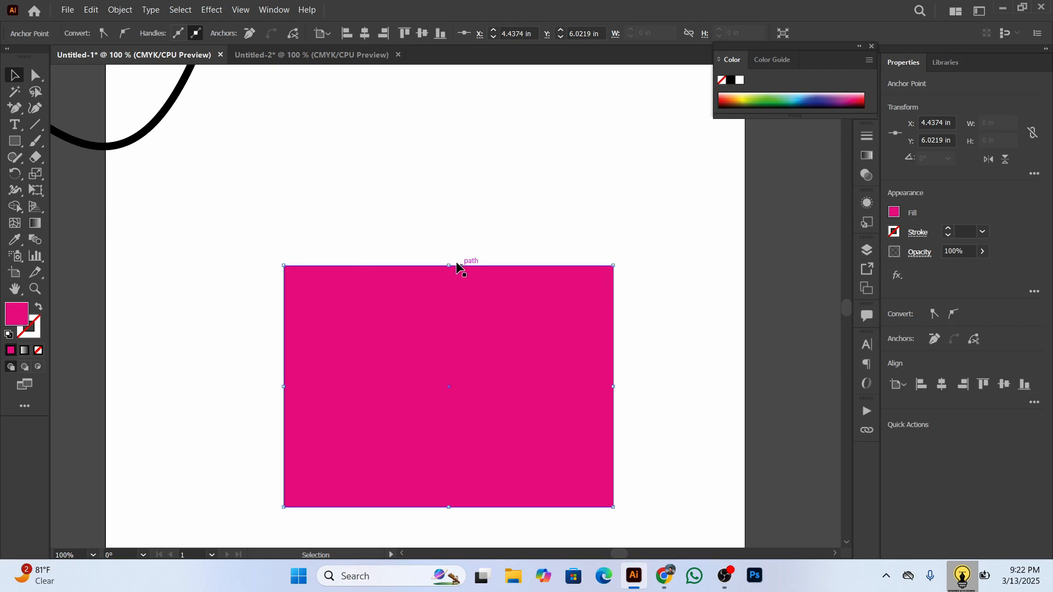
Step: Delete the middle anchor point on the pink rectangle's top edge with the Delete Anchor Point tool
{"action": "left_click", "coordinate": [11, 112]}
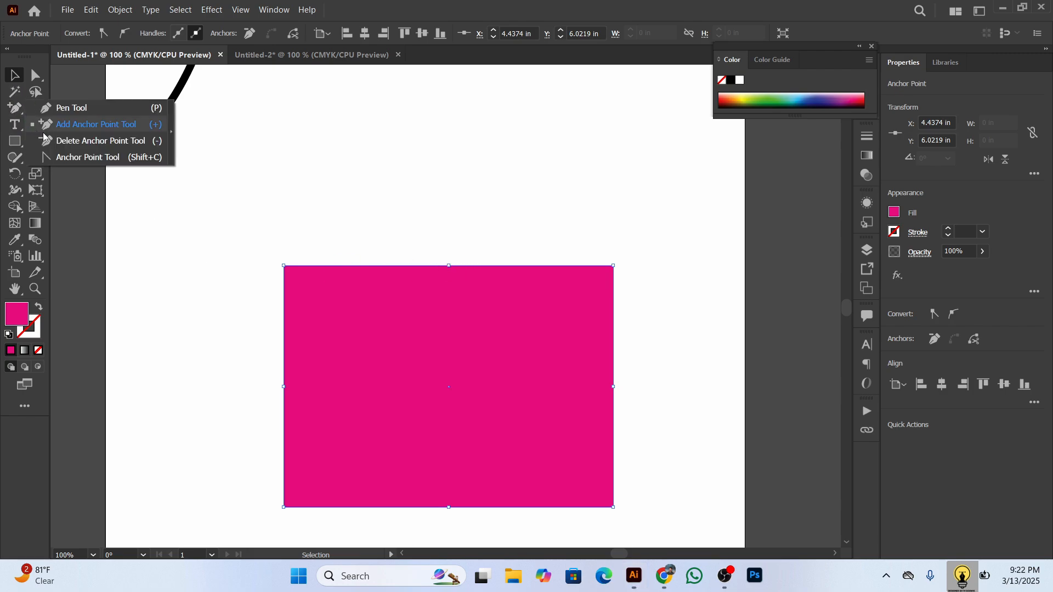
{"action": "left_click", "coordinate": [113, 146]}
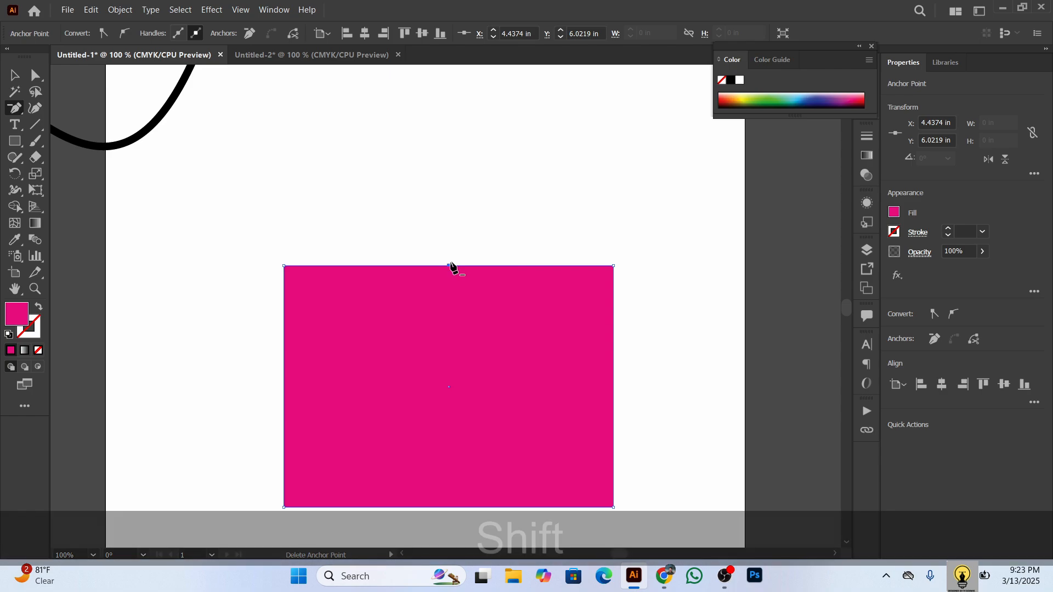
{"action": "scroll", "coordinate": [451, 266], "scroll_direction": "up", "scroll_amount": 3, "text": "alt+shift"}
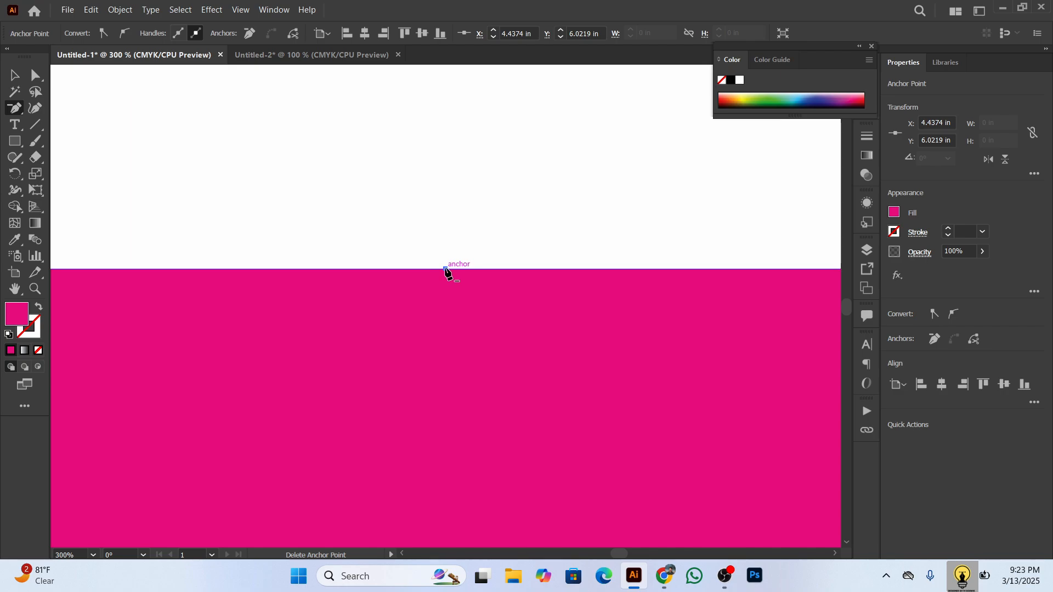
{"action": "scroll", "coordinate": [446, 269], "scroll_direction": "down", "scroll_amount": 3, "text": "alt+shift"}
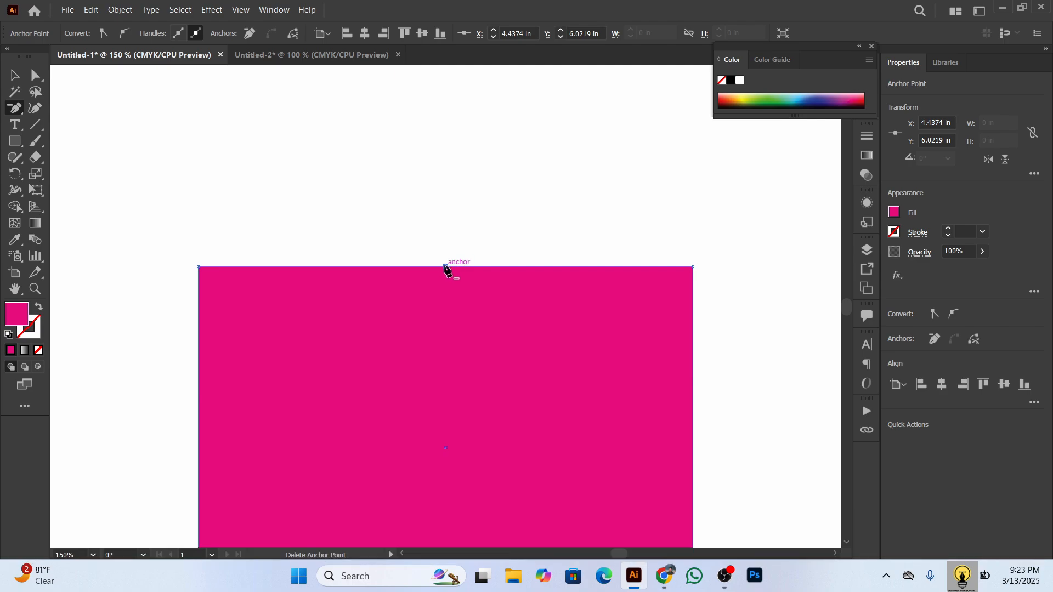
{"action": "left_click", "coordinate": [445, 268]}
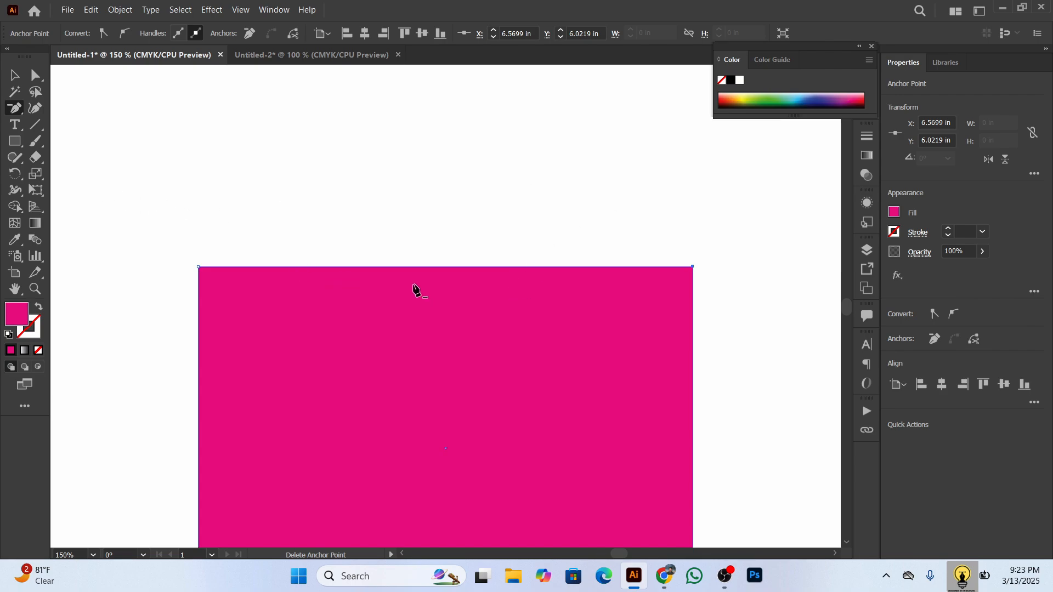
Step: Add an anchor point near the middle of the rectangle's top edge, at about X 4.47, Y 6.02 in
{"action": "left_click", "coordinate": [14, 108]}
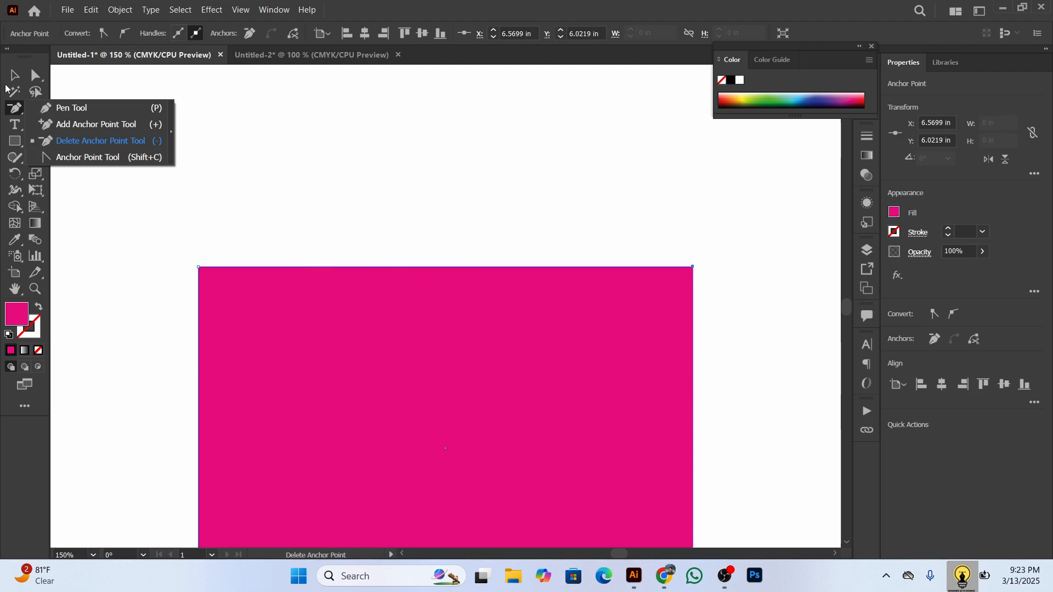
{"action": "left_click", "coordinate": [85, 125]}
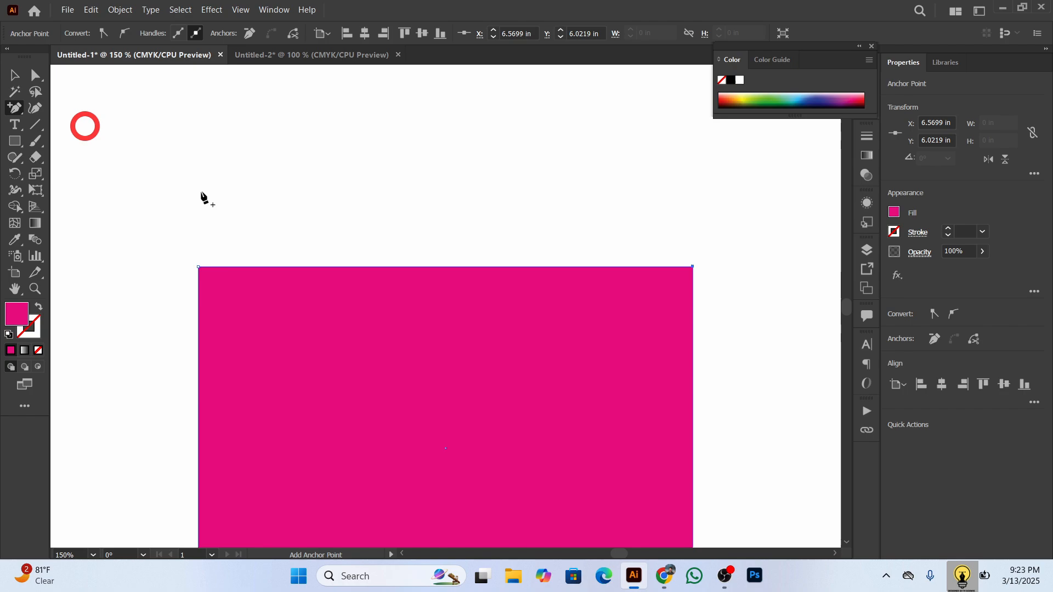
{"action": "left_click", "coordinate": [449, 267]}
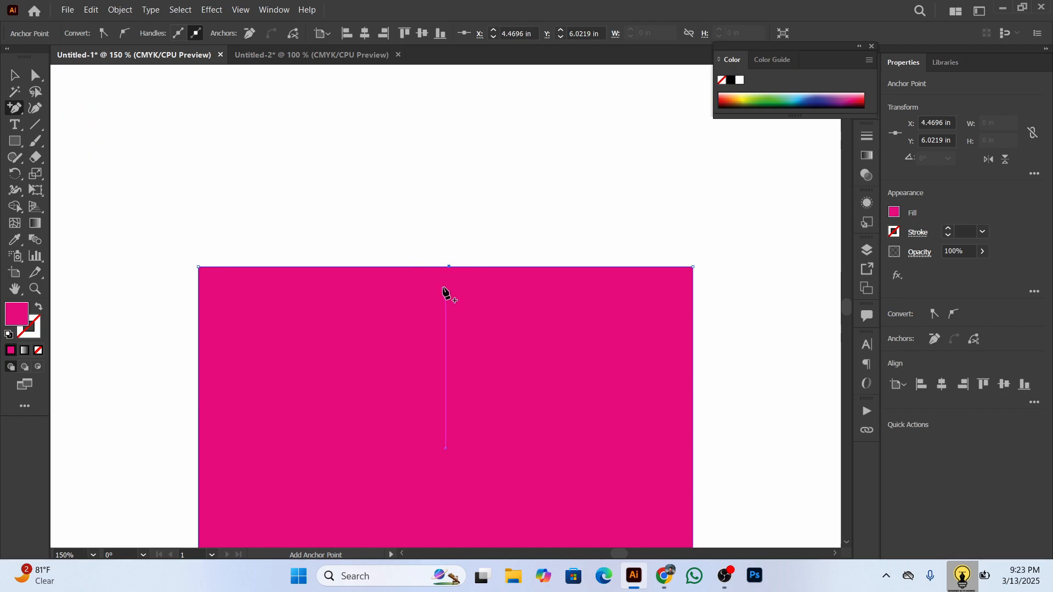
Step: Try curving the rectangle's top edge into a tall wave from its middle anchor with the Anchor Point tool, and undo it
{"action": "left_click", "coordinate": [15, 108]}
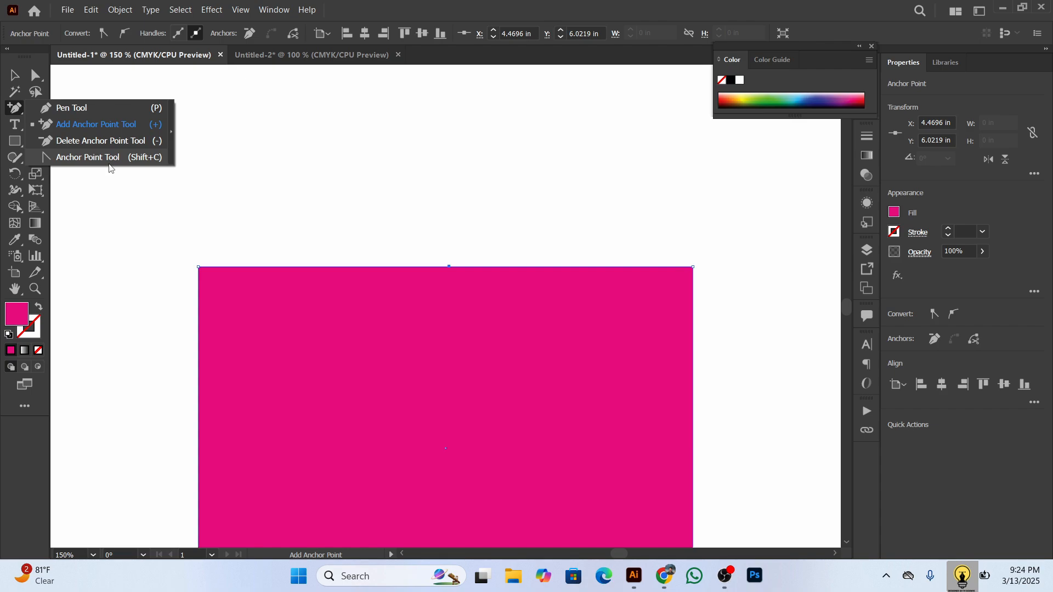
{"action": "left_click", "coordinate": [88, 157]}
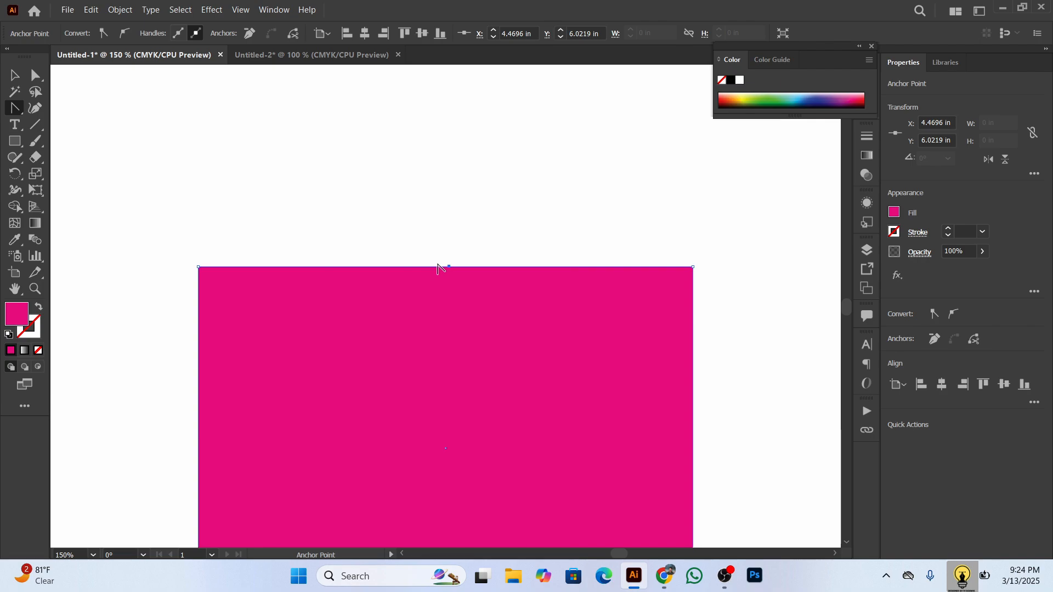
{"action": "scroll", "coordinate": [439, 267], "scroll_direction": "down", "scroll_amount": 2}
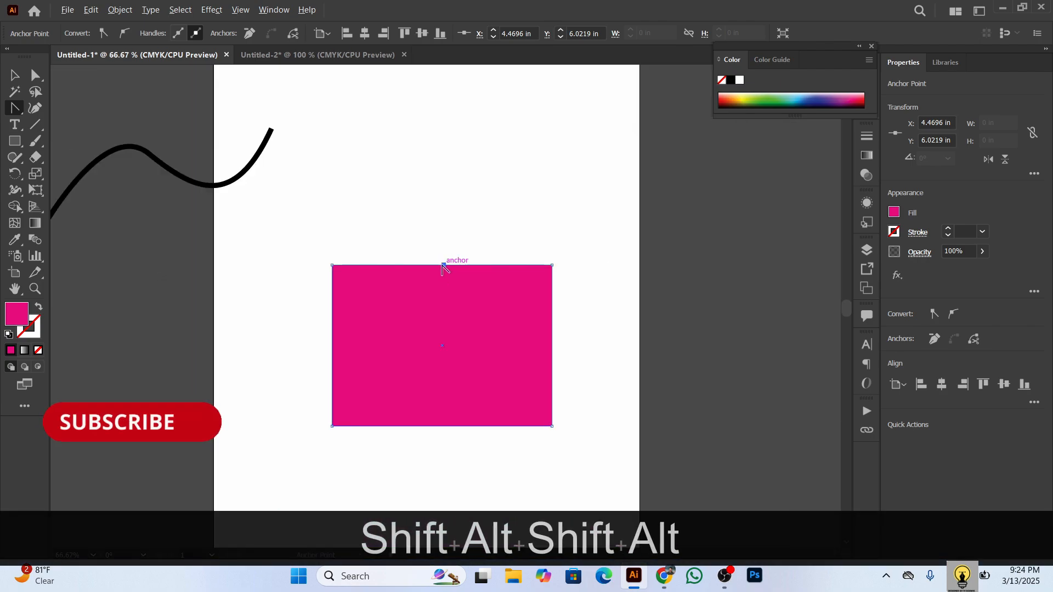
{"action": "scroll", "coordinate": [443, 267], "scroll_direction": "up", "scroll_amount": 1}
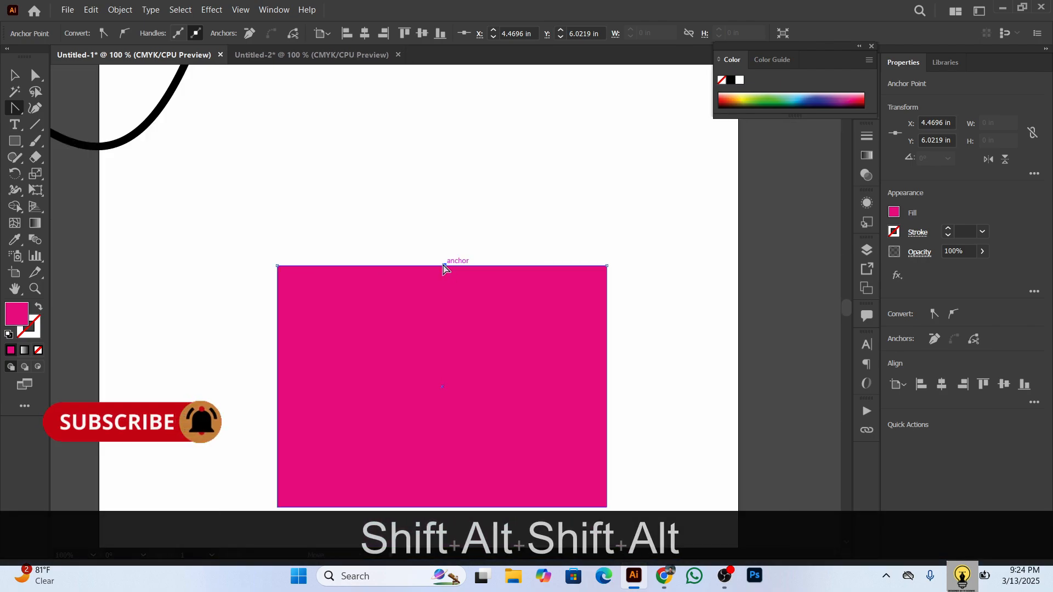
{"action": "left_click_drag", "start_coordinate": [445, 267], "coordinate": [515, 296]}
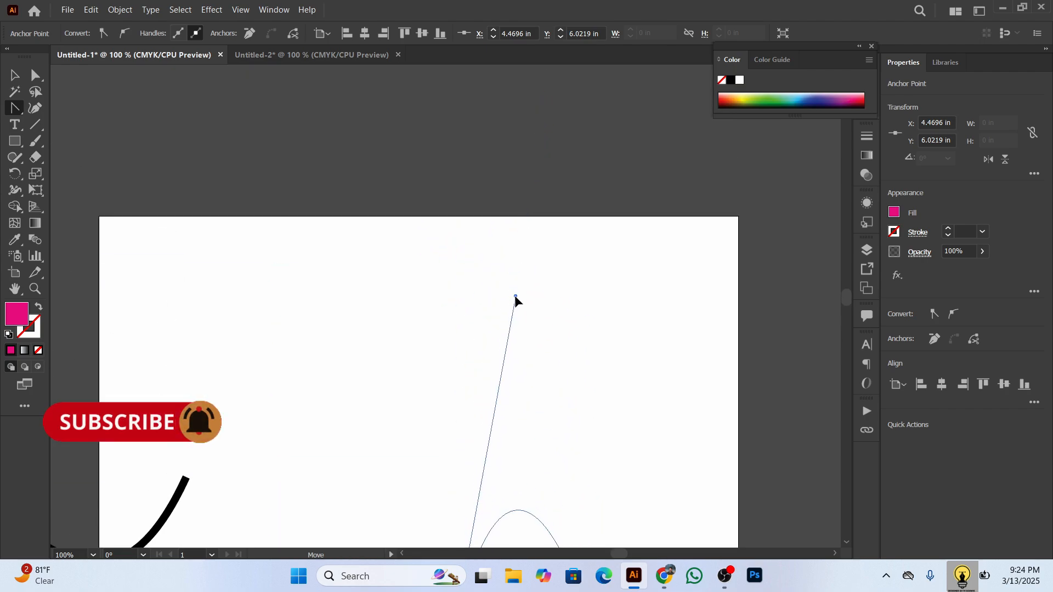
{"action": "scroll", "coordinate": [514, 298], "scroll_direction": "down", "scroll_amount": 3}
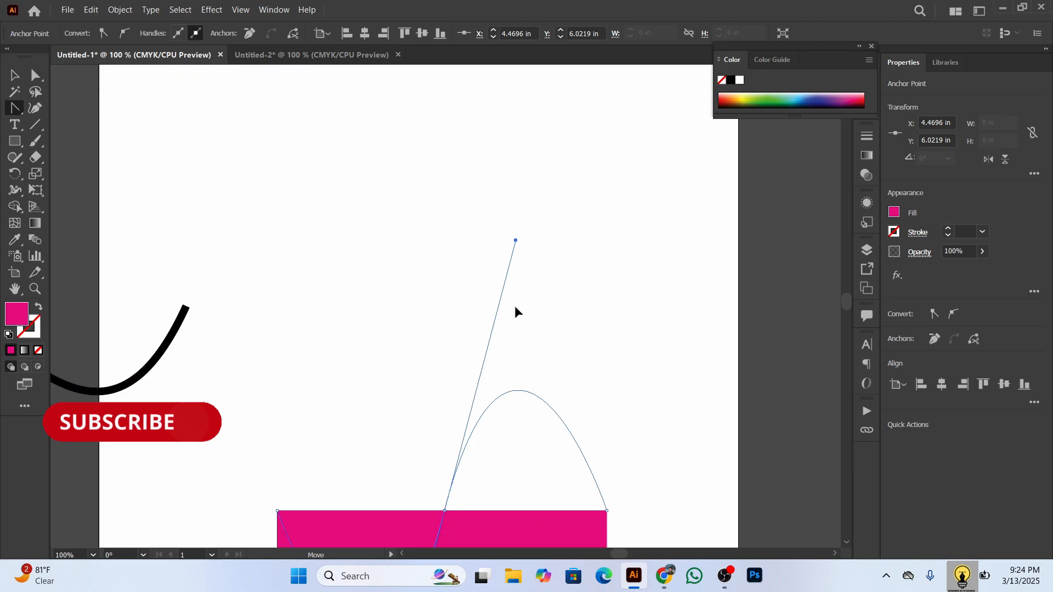
{"action": "scroll", "coordinate": [513, 301], "scroll_direction": "down", "scroll_amount": 3}
{"action": "key", "text": "ctrl"}
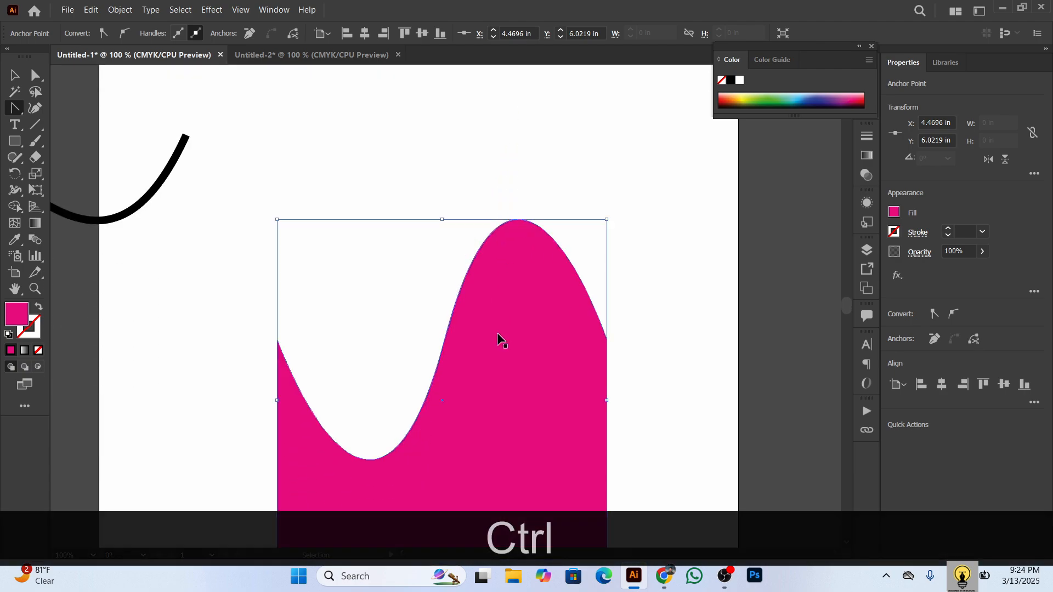
{"action": "scroll", "coordinate": [497, 339], "scroll_direction": "right", "scroll_amount": 1}
{"action": "key", "text": "ctrl+z"}
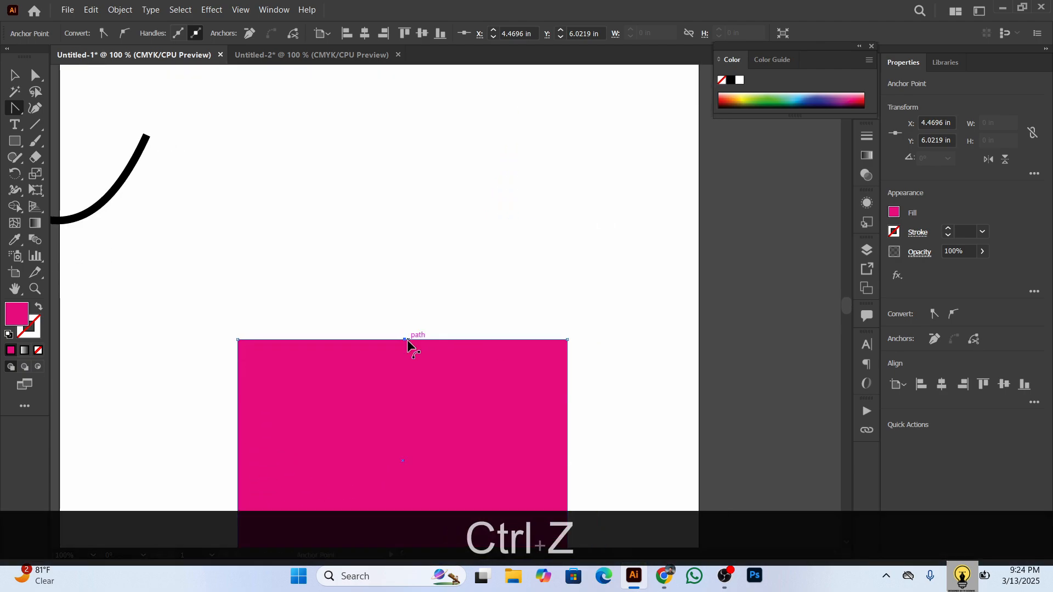
Step: Curve the top edge into a gentle S-wave from its middle anchor, and shrink the shape's height from the bottom into a low banner
{"action": "left_click_drag", "start_coordinate": [406, 340], "coordinate": [504, 262]}
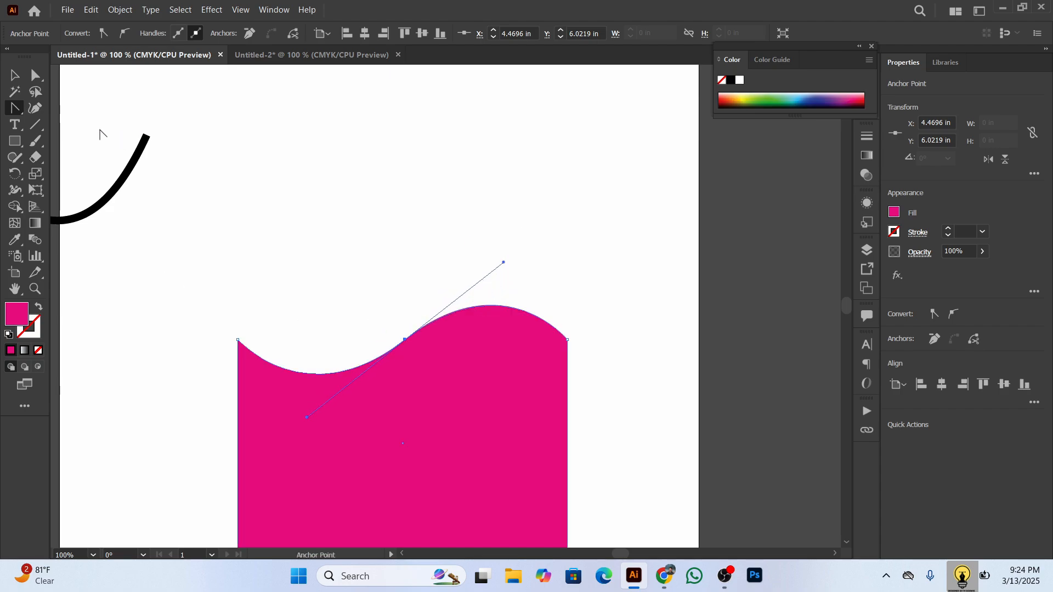
{"action": "left_click", "coordinate": [14, 75]}
{"action": "scroll", "coordinate": [369, 391], "scroll_direction": "down", "scroll_amount": 3}
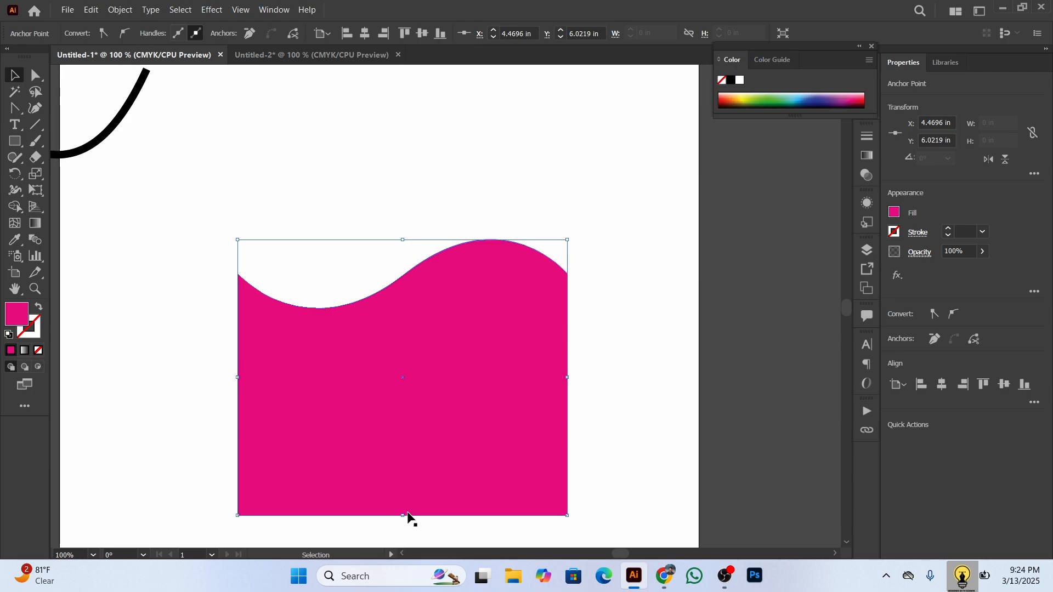
{"action": "left_click_drag", "start_coordinate": [403, 515], "coordinate": [416, 317]}
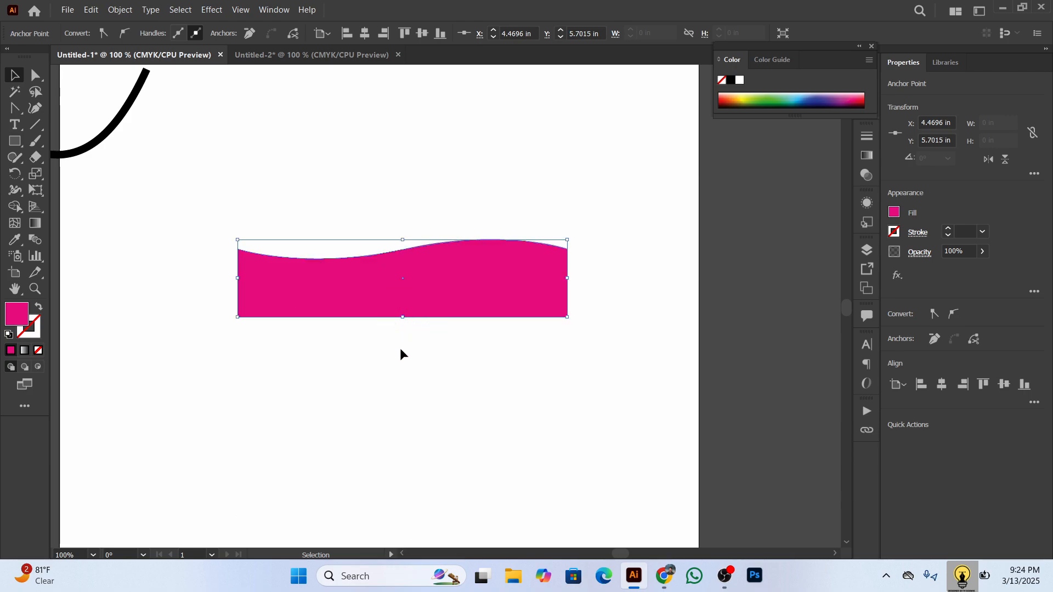
Step: Reshape the banner's top wave with steeper, shorter handles at its middle anchor, making the whole shape about 1.29 in high
{"action": "left_click", "coordinate": [14, 108]}
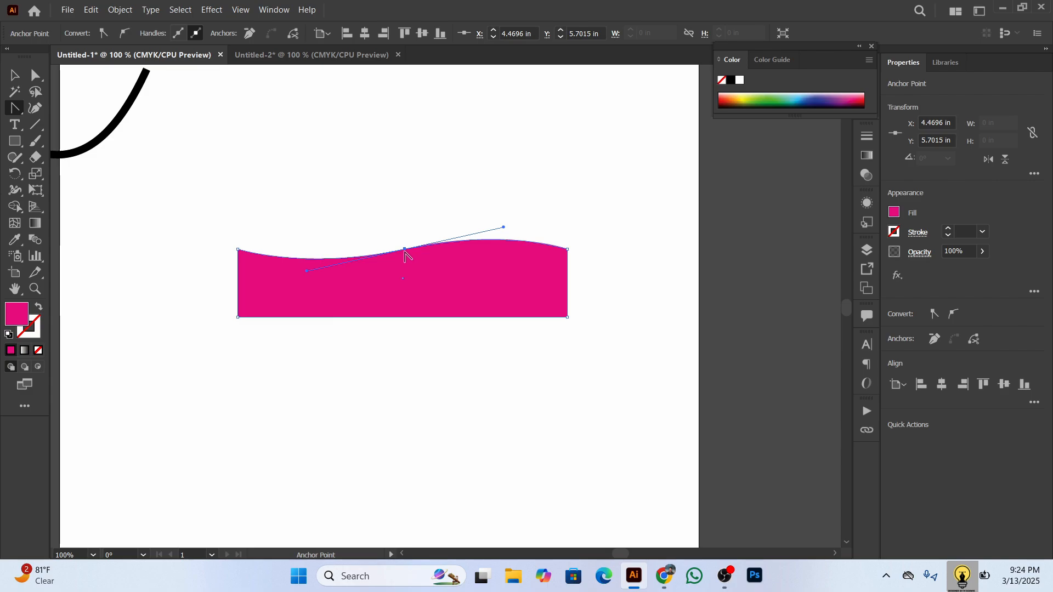
{"action": "left_click", "coordinate": [409, 218]}
{"action": "left_click_drag", "start_coordinate": [406, 251], "coordinate": [458, 176]}
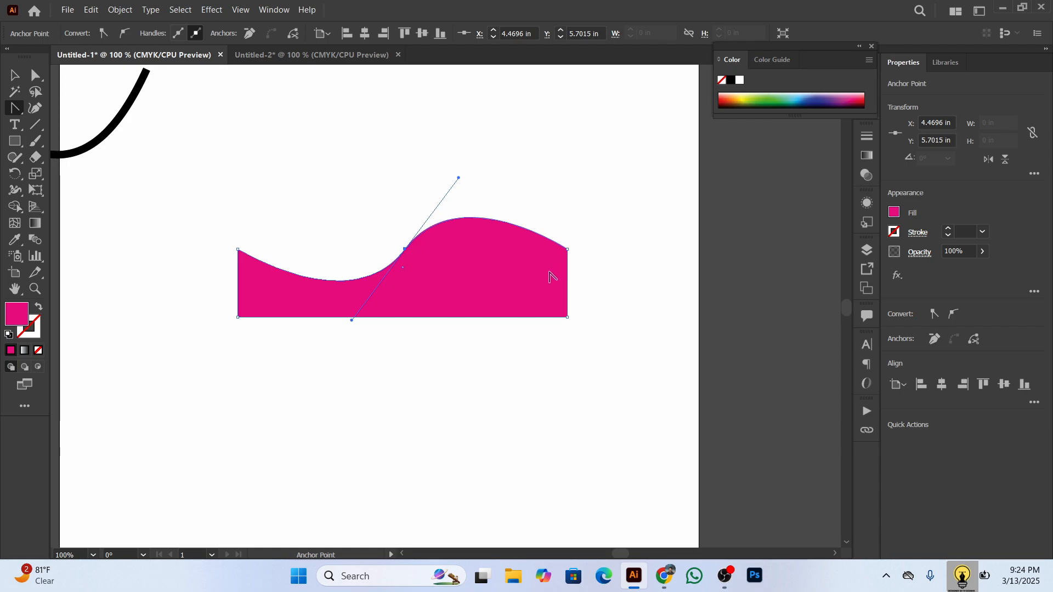
{"action": "left_click", "coordinate": [14, 75]}
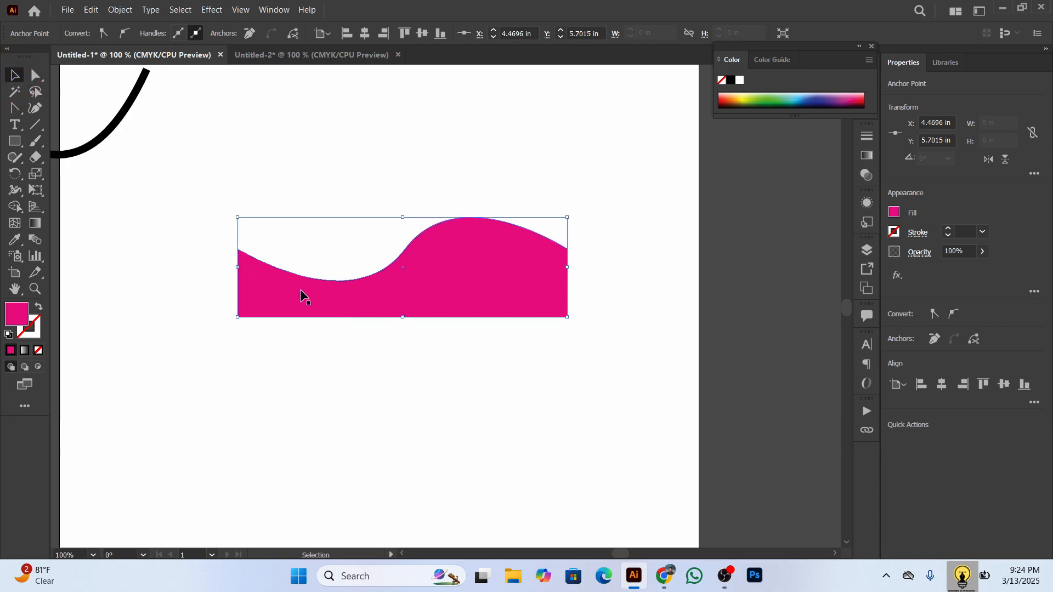
Step: Try bending the banner's straight bottom edge outward in different directions with the Anchor Point tool, and undo both bends
{"action": "scroll", "coordinate": [400, 347], "scroll_direction": "down", "scroll_amount": 3}
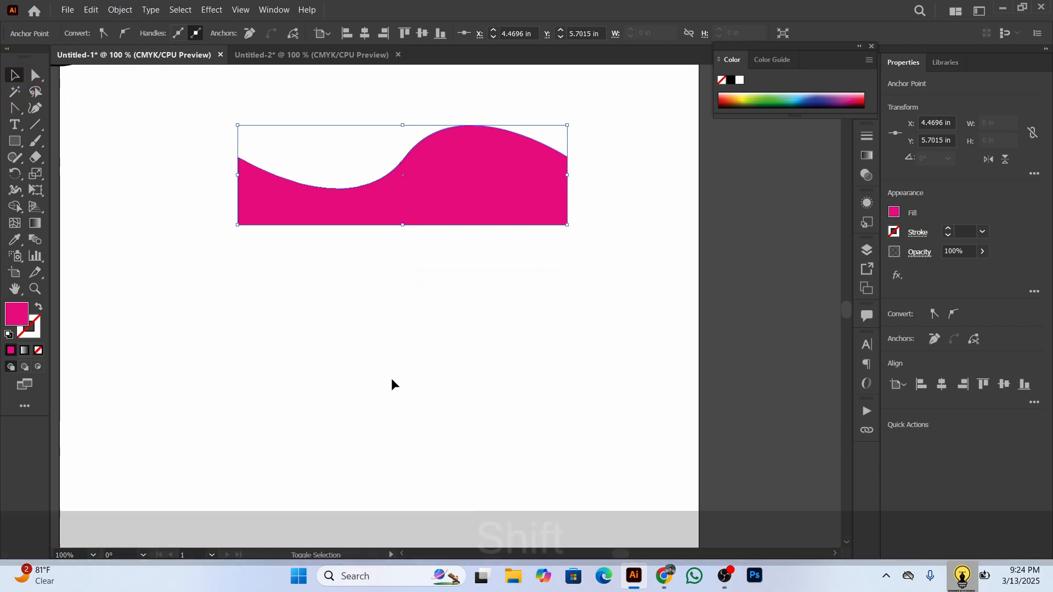
{"action": "scroll", "coordinate": [391, 383], "scroll_direction": "down", "scroll_amount": 1}
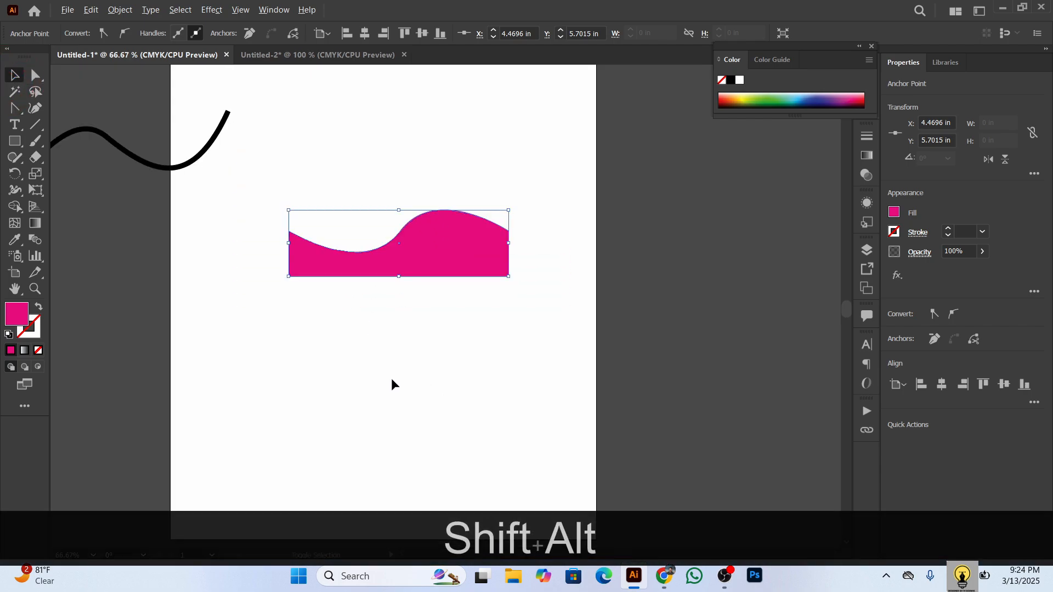
{"action": "left_click", "coordinate": [14, 108]}
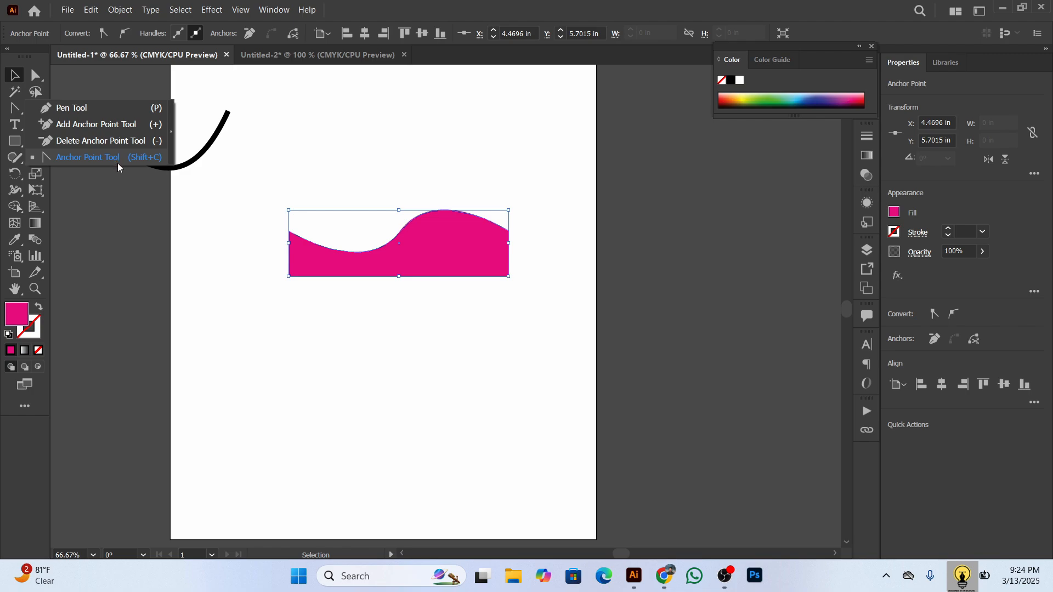
{"action": "left_click", "coordinate": [88, 157]}
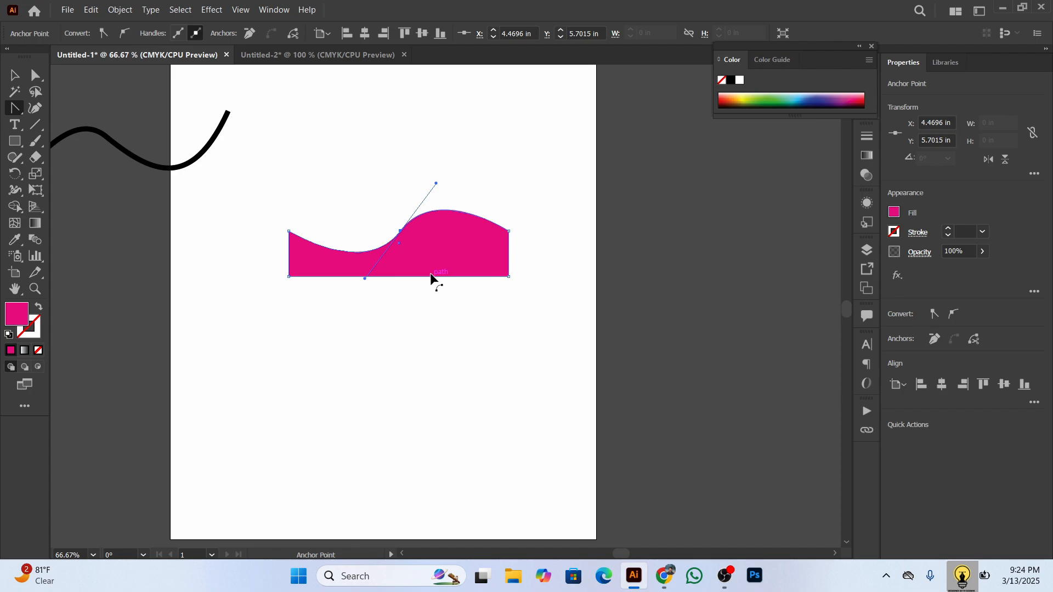
{"action": "left_click_drag", "start_coordinate": [440, 277], "coordinate": [279, 371]}
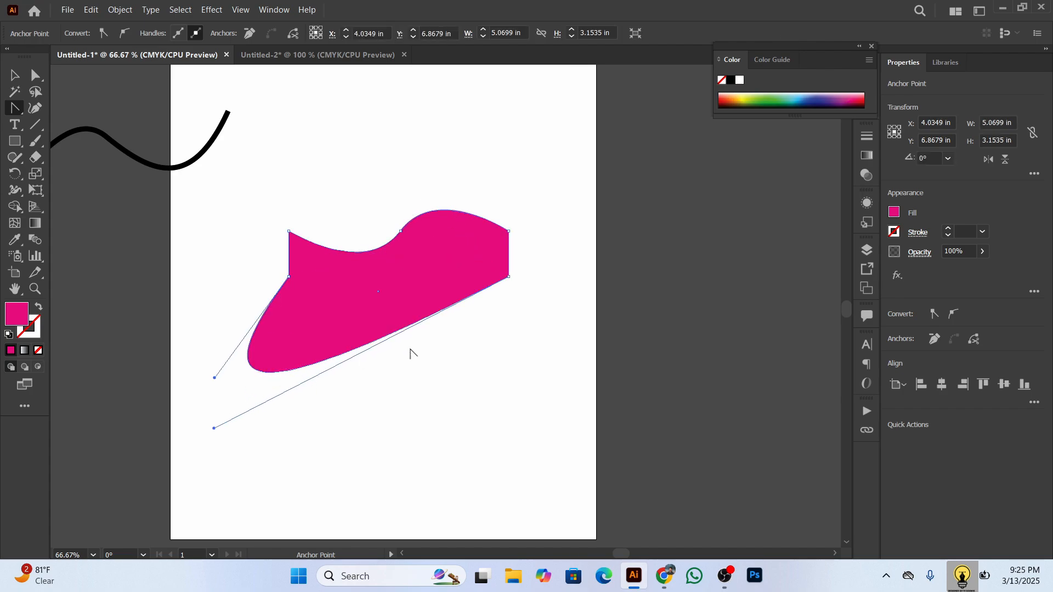
{"action": "left_click_drag", "start_coordinate": [430, 317], "coordinate": [521, 346]}
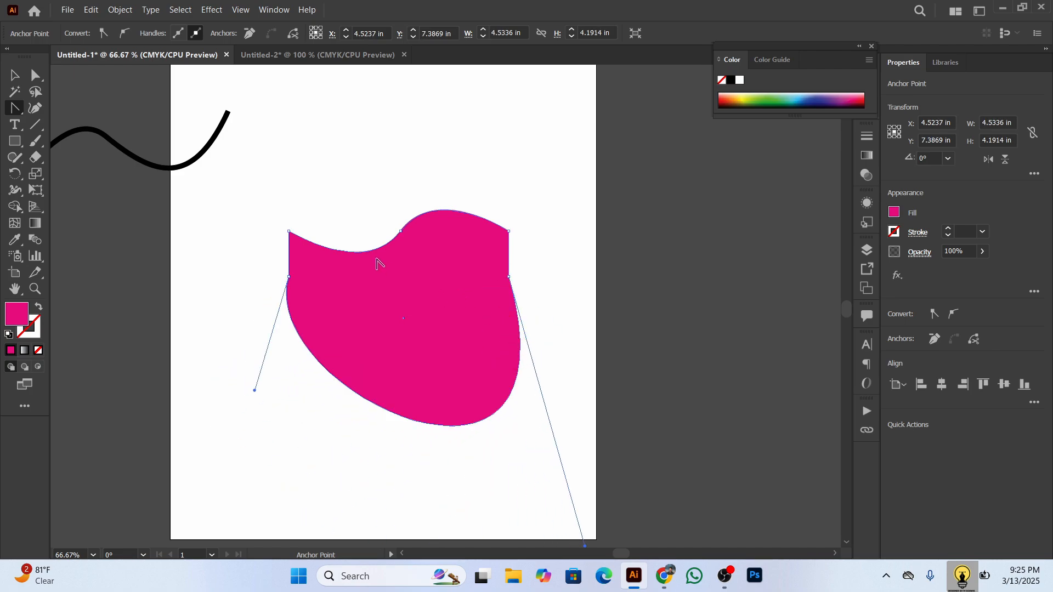
{"action": "key", "text": "ctrl+z"}
{"action": "key", "text": "ctrl+z"}
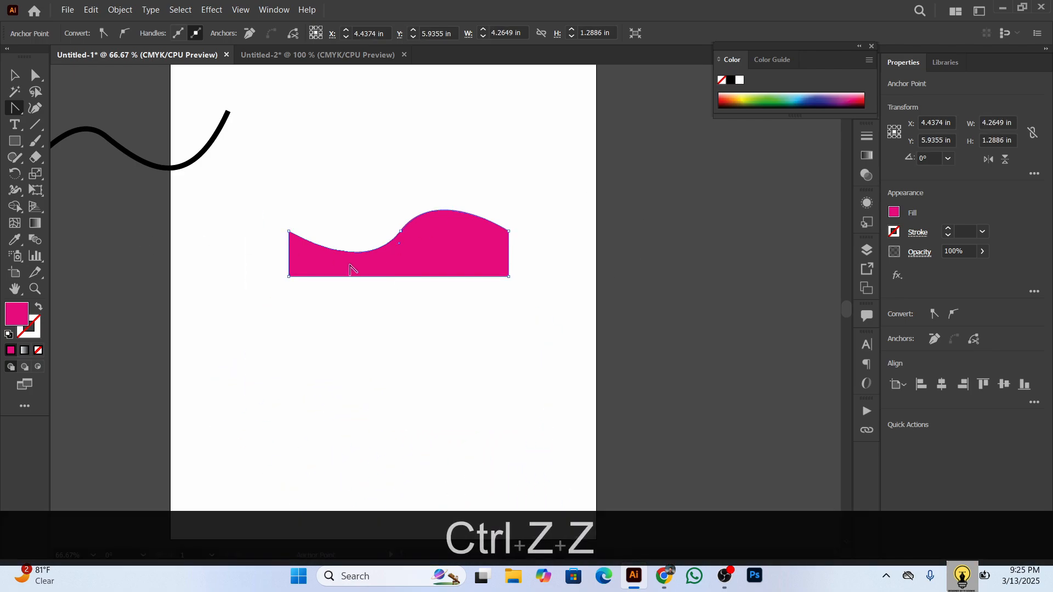